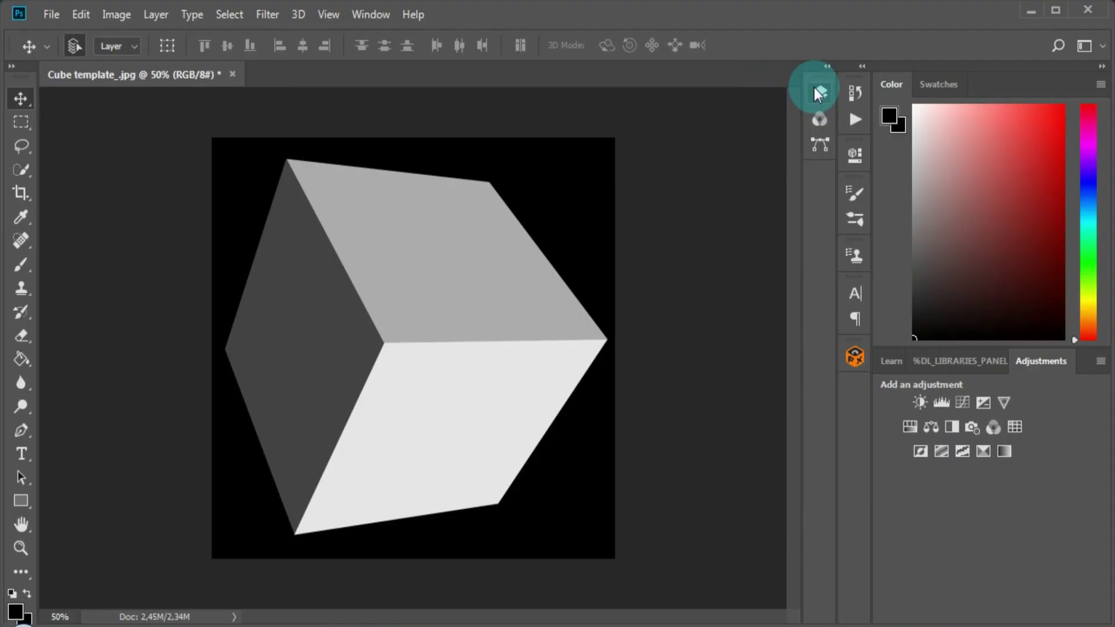
- Add an empty Layer 1 above the cube image and launch the Vanishing Point filter
{"action": "left_click", "coordinate": [818, 92]}
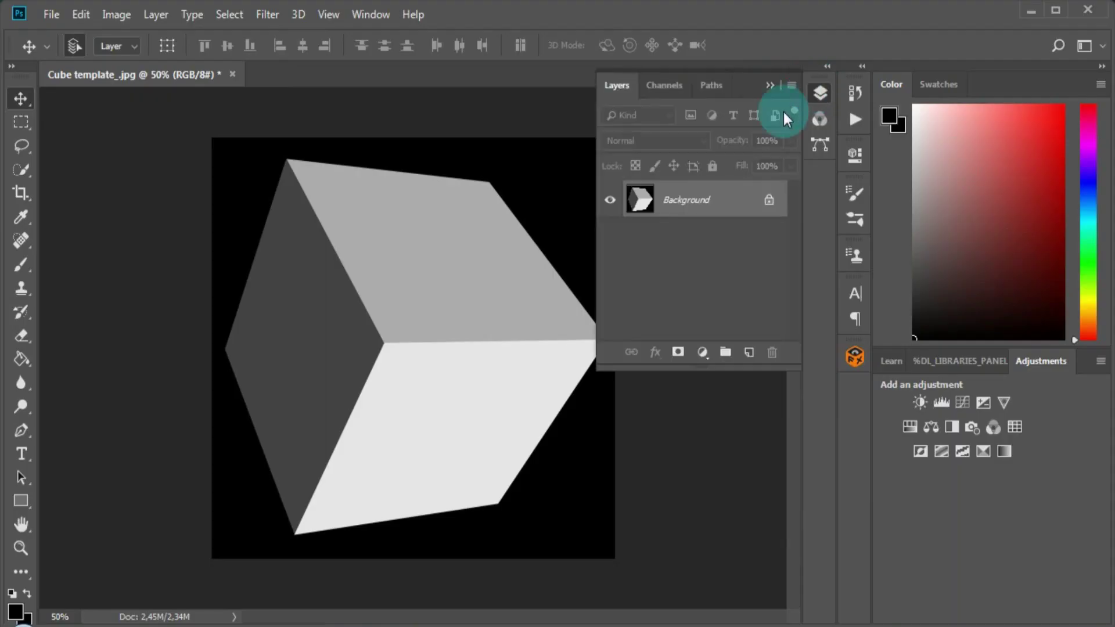
{"action": "left_click", "coordinate": [748, 353]}
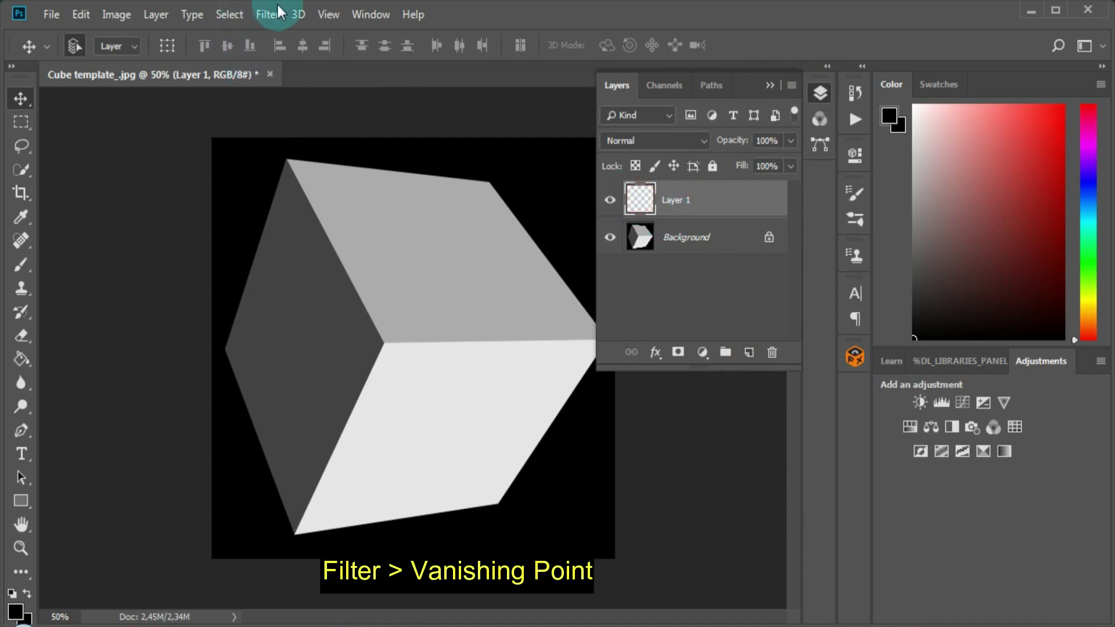
{"action": "left_click", "coordinate": [262, 13]}
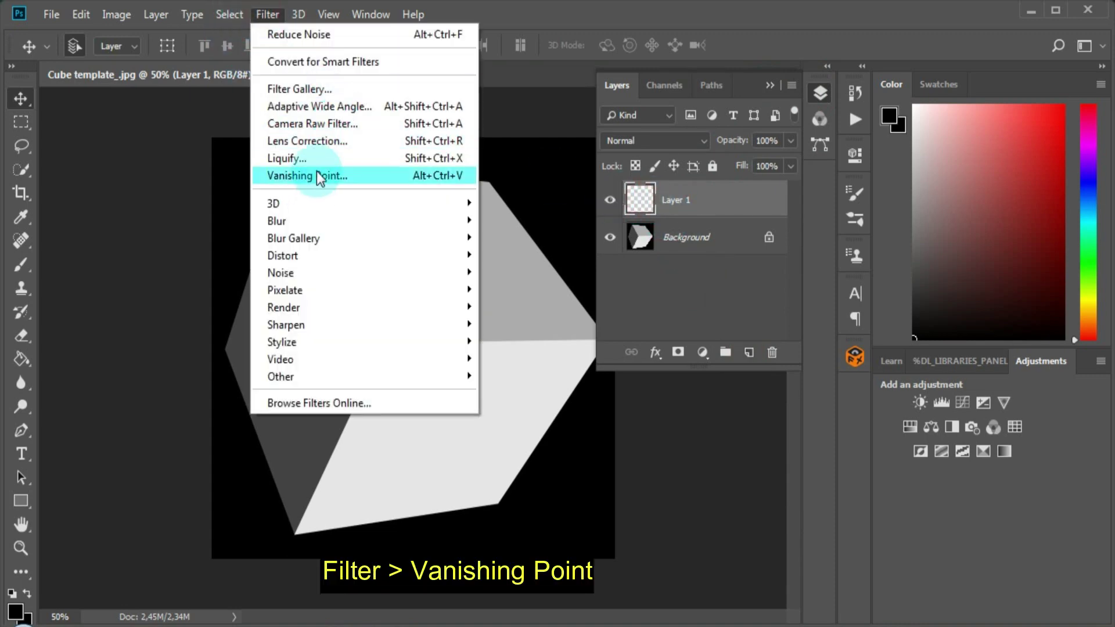
{"action": "left_click", "coordinate": [316, 173]}
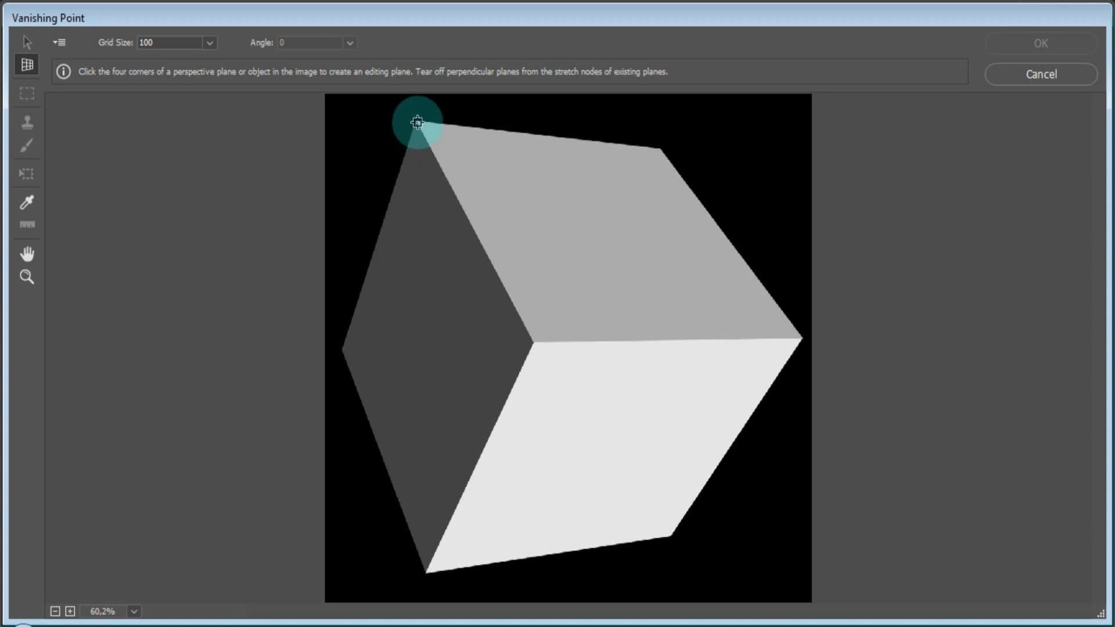
- Draw a perspective plane on the cube's left face, extend planes over the top and lower right faces, and confirm
{"action": "left_click", "coordinate": [417, 123]}
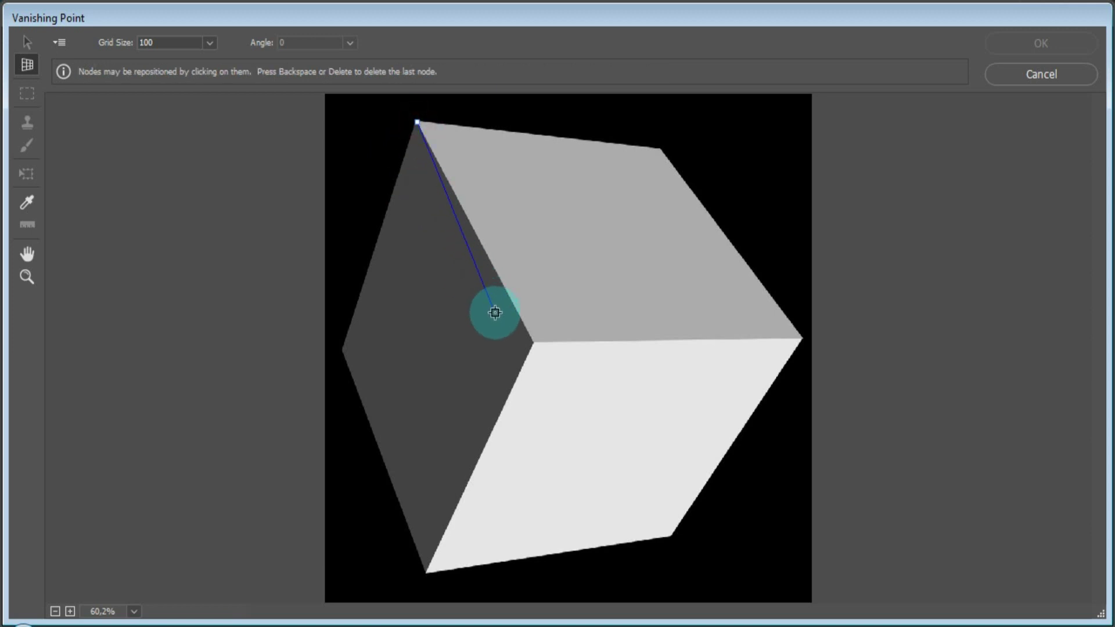
{"action": "left_click", "coordinate": [534, 344]}
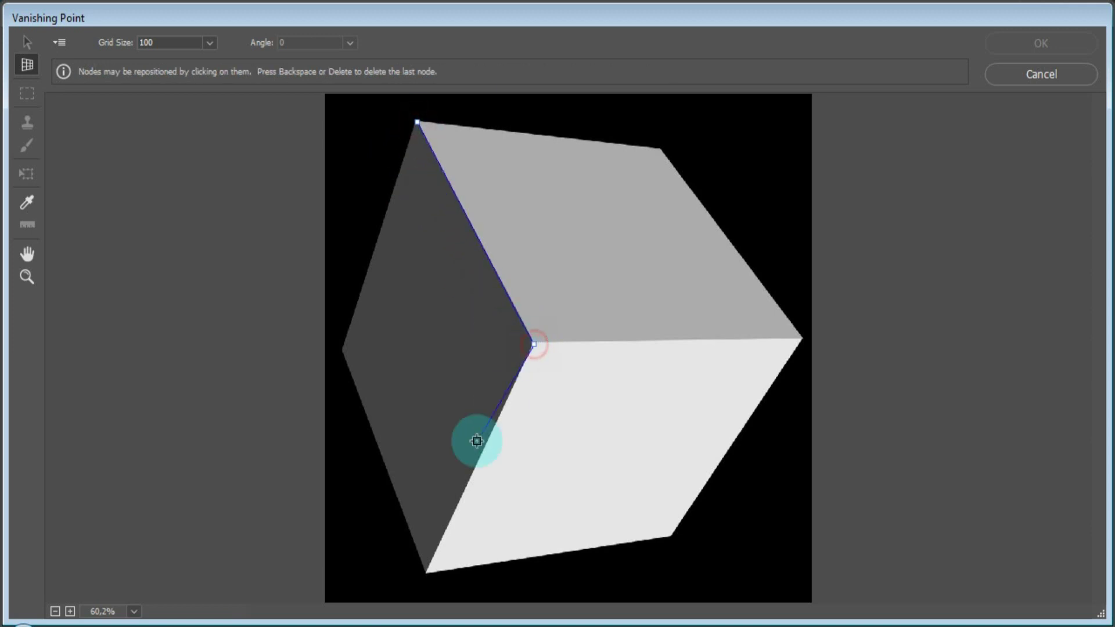
{"action": "left_click", "coordinate": [426, 573]}
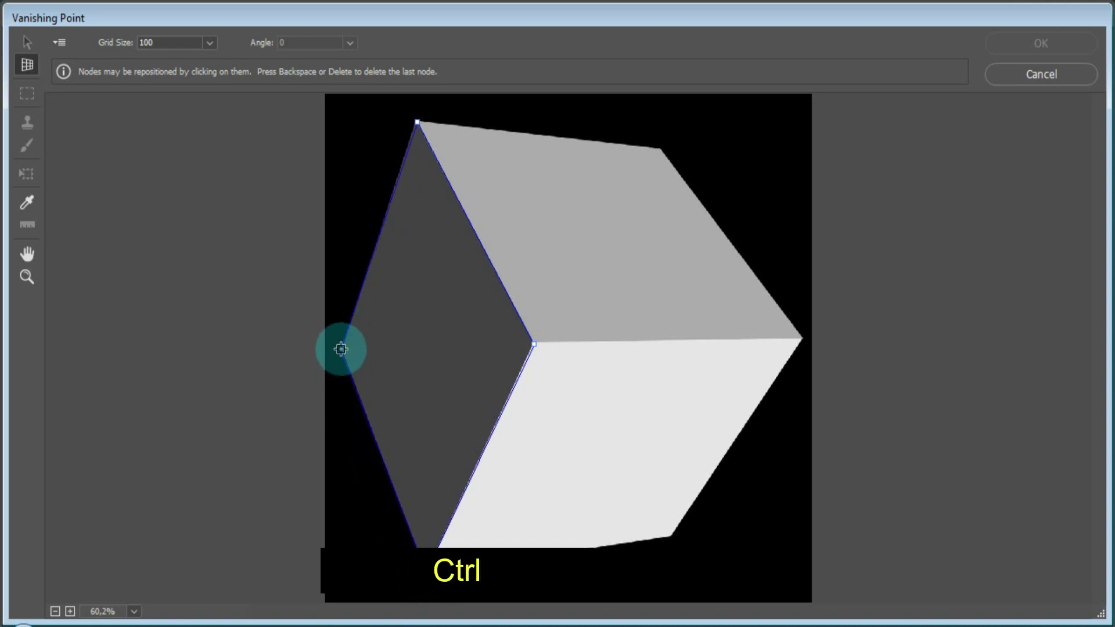
{"action": "left_click", "coordinate": [341, 349]}
{"action": "mouse_move", "coordinate": [475, 232]}
{"action": "left_mouse_down"}
{"action": "mouse_move", "coordinate": [722, 224]}
{"action": "mouse_move", "coordinate": [726, 236]}
{"action": "left_mouse_up"}
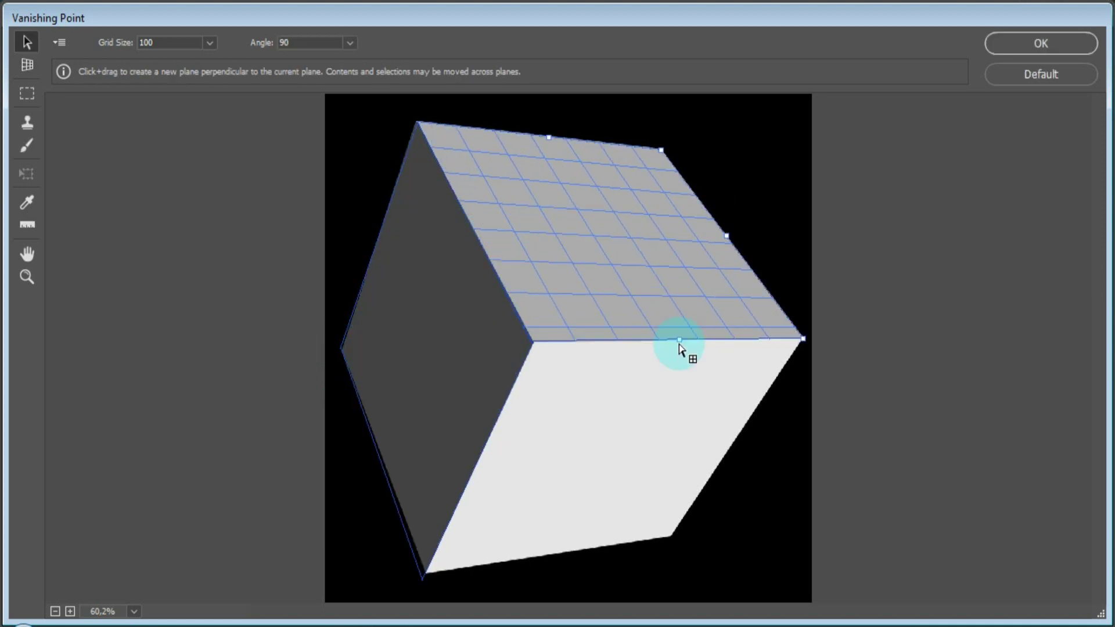
{"action": "left_click_drag", "start_coordinate": [679, 343], "coordinate": [636, 603]}
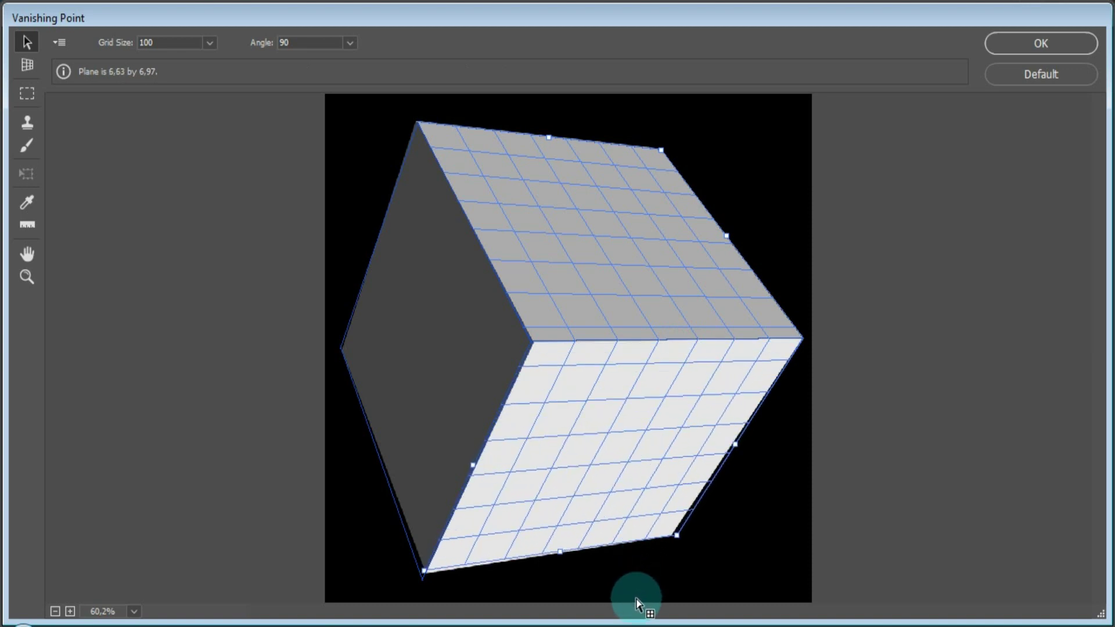
{"action": "left_click", "coordinate": [1048, 42]}
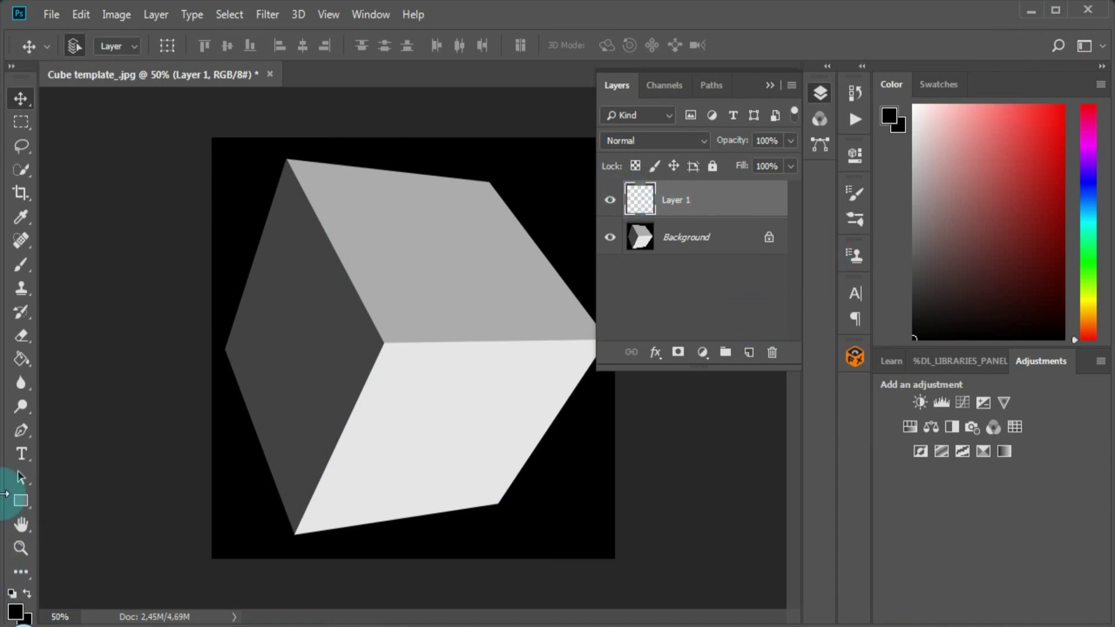
- Type the text 'PI' on the cube's left face
{"action": "left_click", "coordinate": [21, 456]}
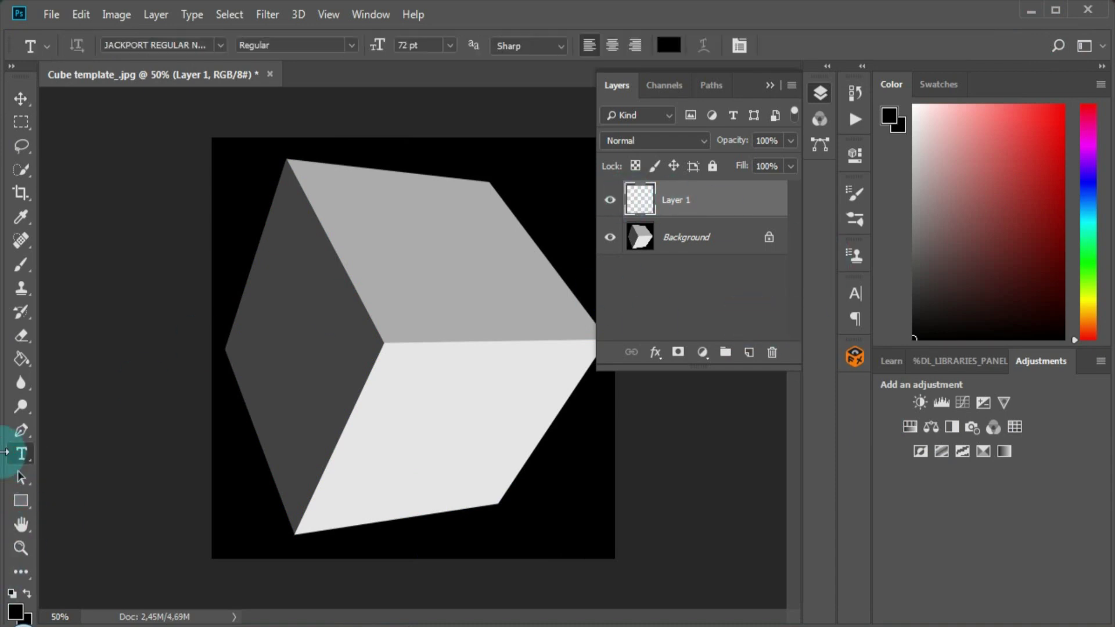
{"action": "left_click", "coordinate": [285, 352]}
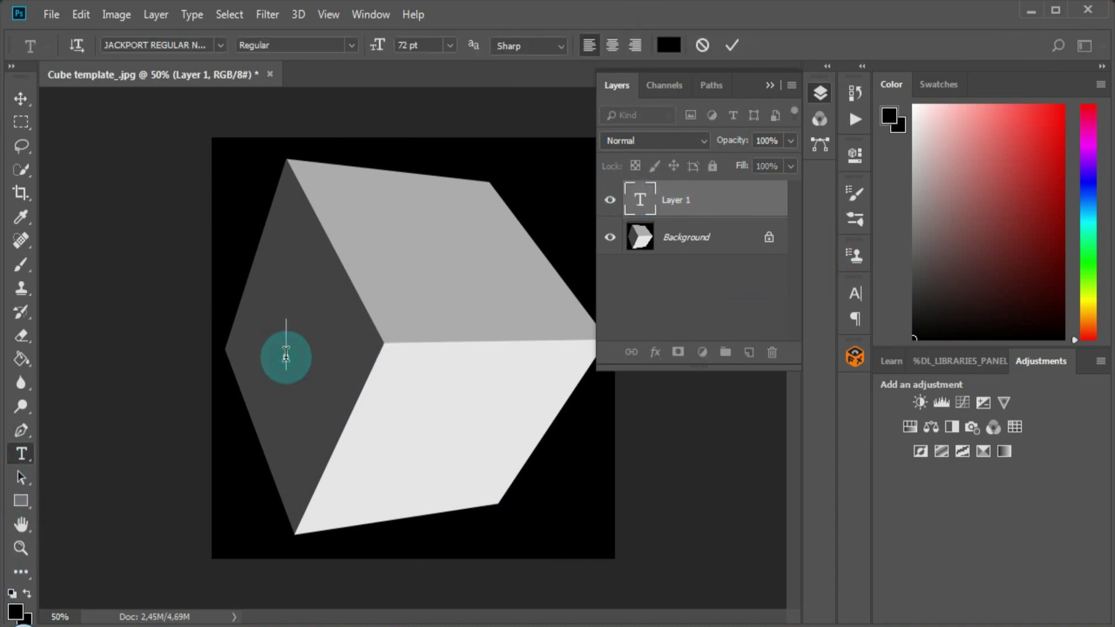
{"action": "type", "text": "P"}
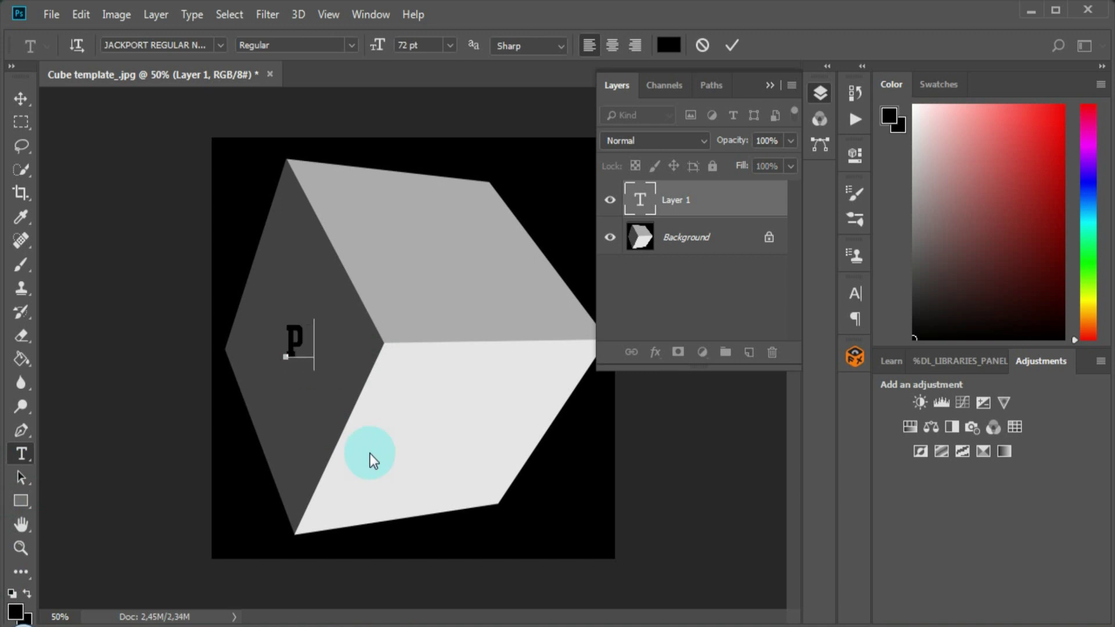
{"action": "type", "text": "I"}
{"action": "left_click", "coordinate": [370, 453]}
- Scale the PI text up with Free Transform and commit the new size
{"action": "key", "text": "ctrl+t"}
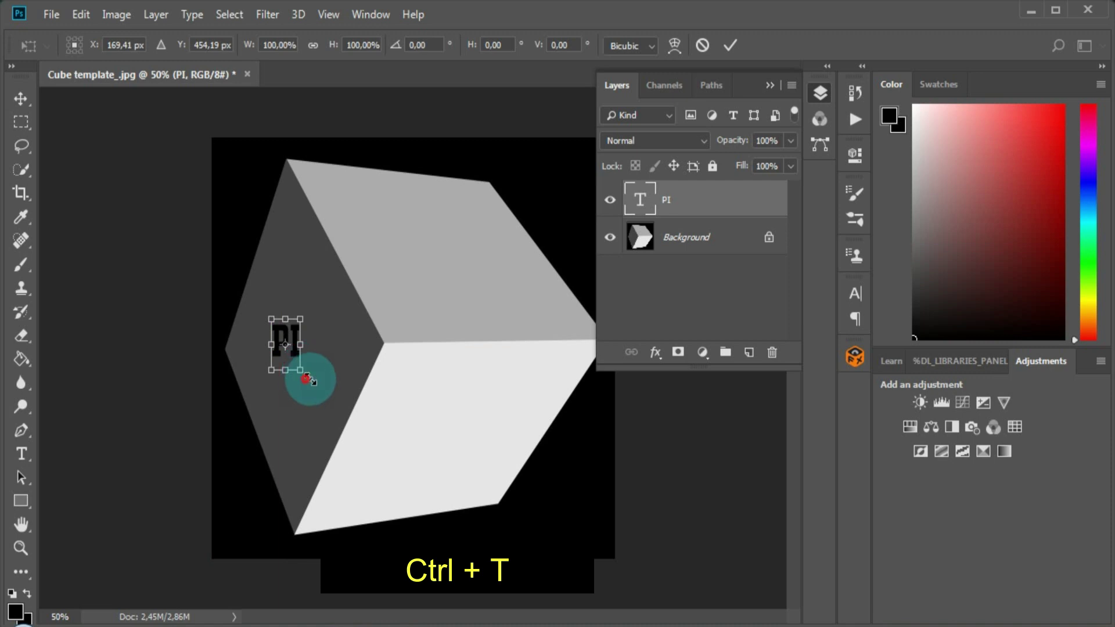
{"action": "left_click_drag", "start_coordinate": [300, 370], "coordinate": [378, 456]}
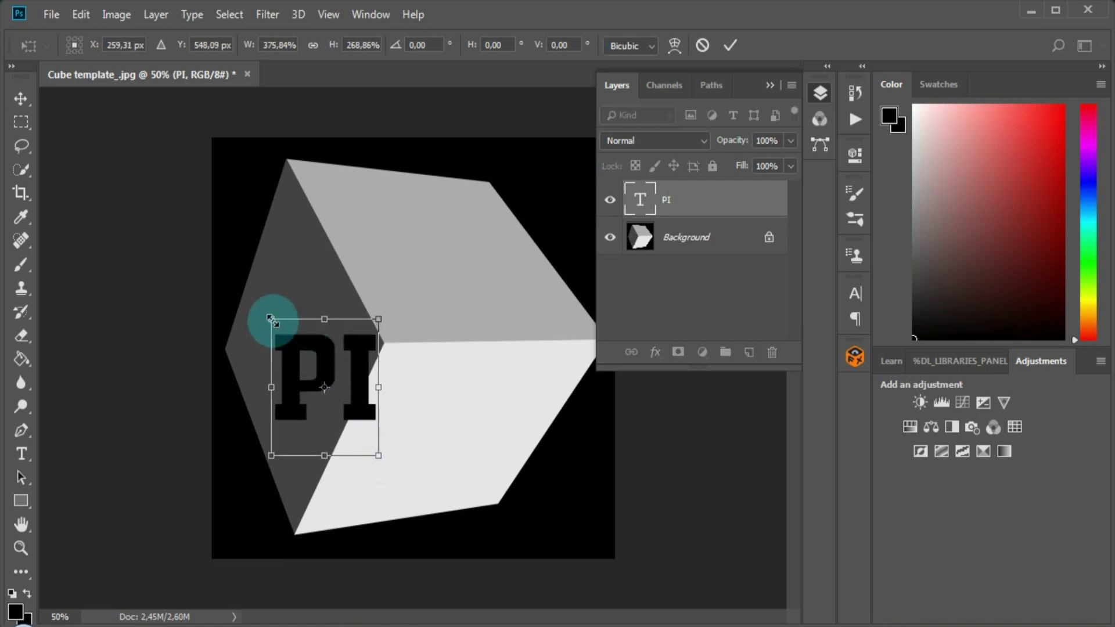
{"action": "left_click_drag", "start_coordinate": [270, 320], "coordinate": [248, 295]}
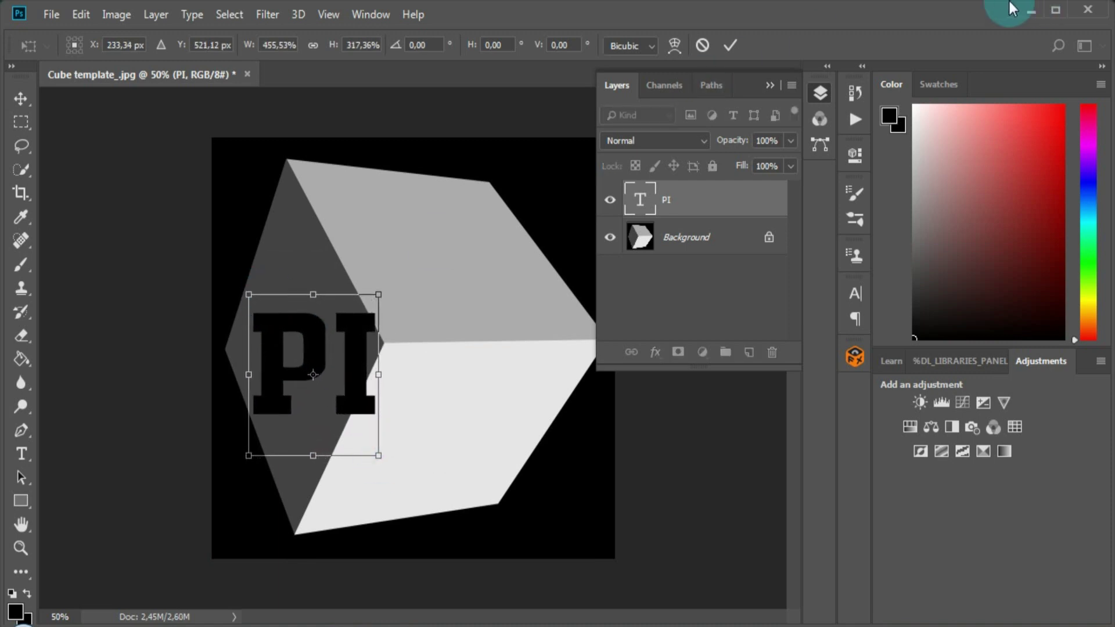
{"action": "left_click", "coordinate": [725, 49]}
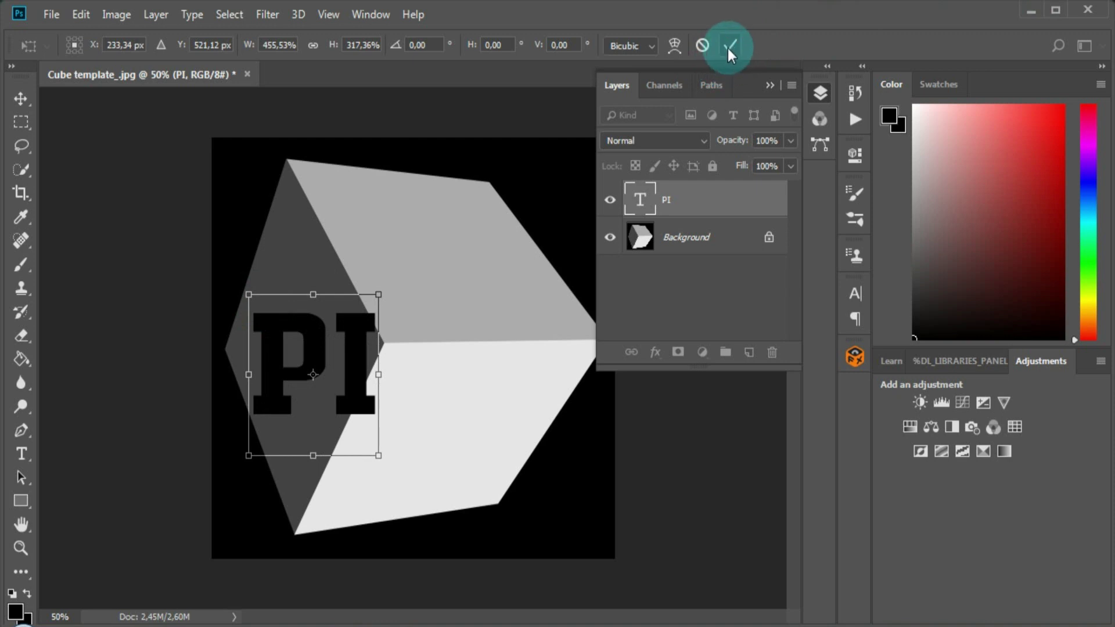
{"action": "left_click", "coordinate": [726, 48]}
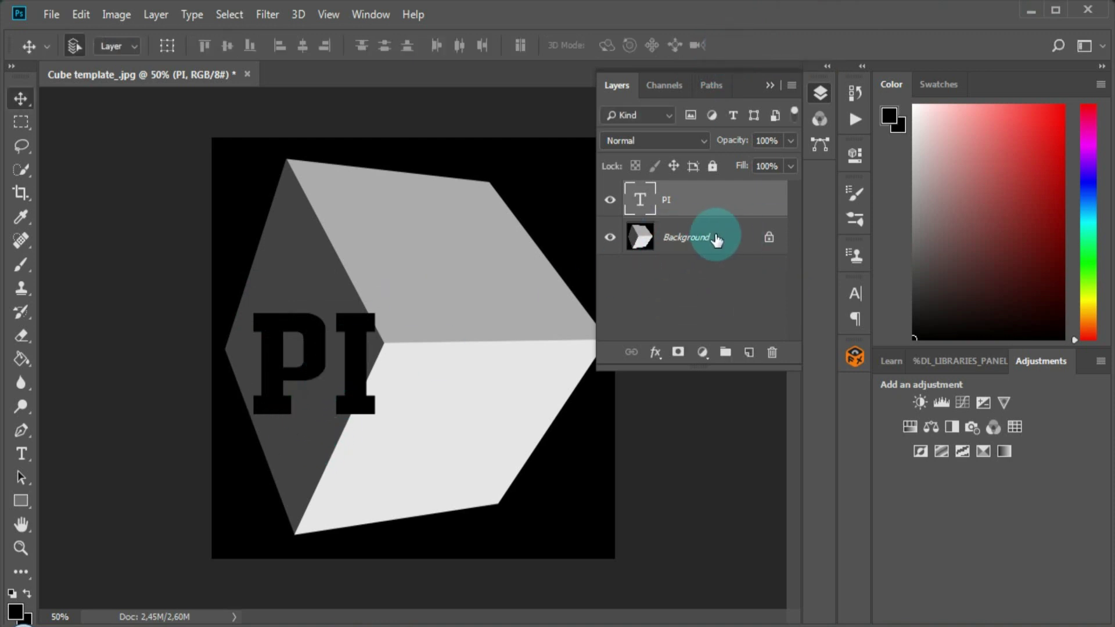
- Copy the PI letter pixels, add an empty Layer 1 above, hide the PI layer, and deselect
{"action": "right_click", "coordinate": [640, 202]}
{"action": "left_click", "coordinate": [671, 260]}
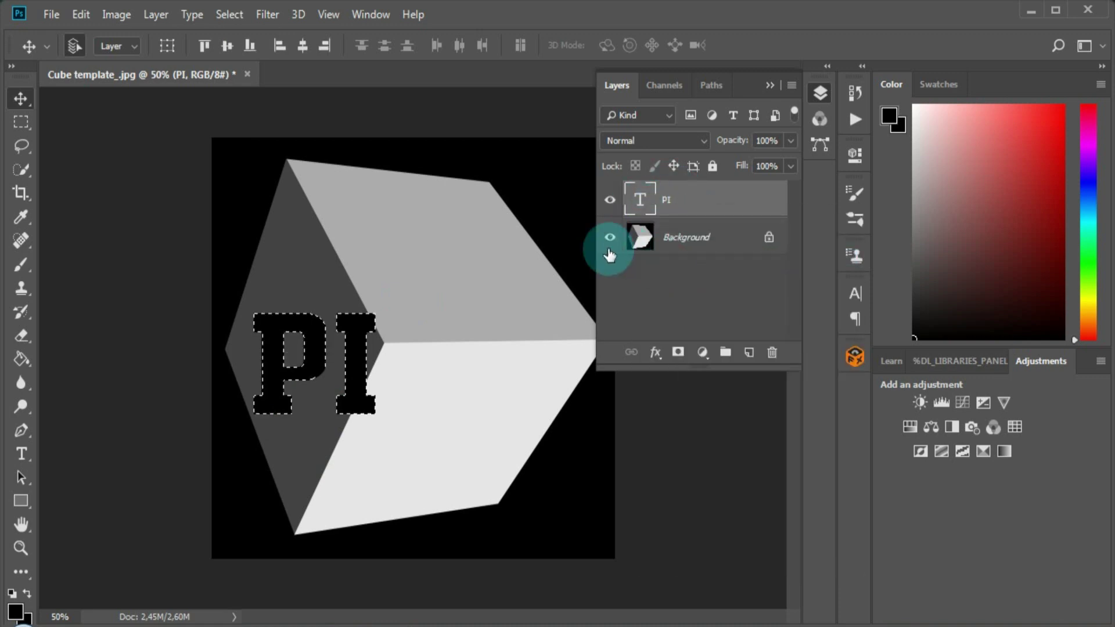
{"action": "key", "text": "ctrl+c"}
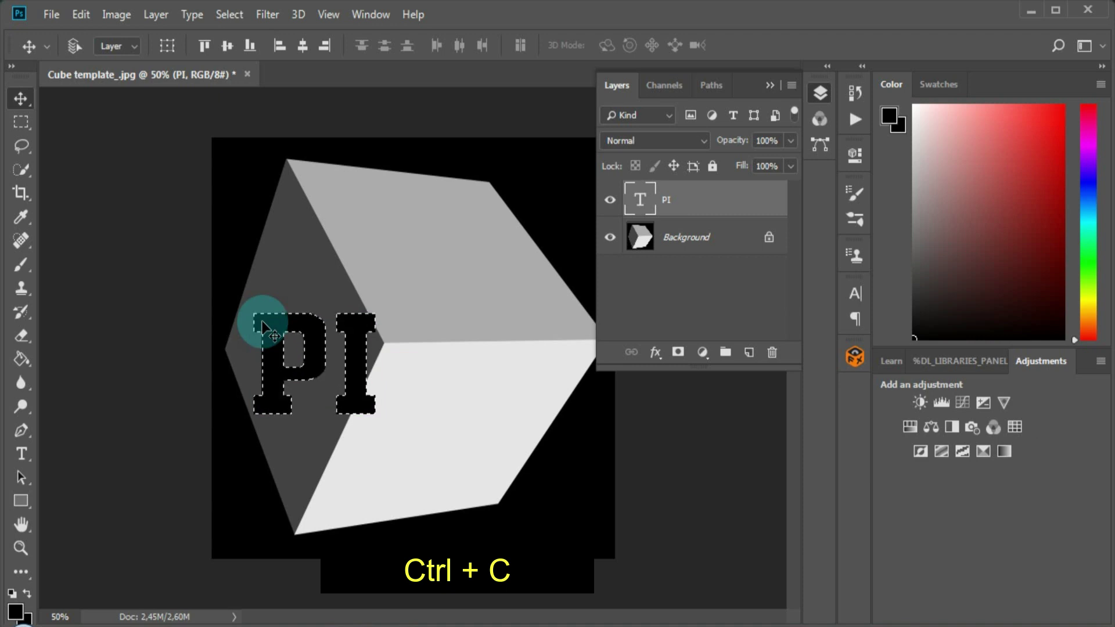
{"action": "left_click", "coordinate": [749, 352]}
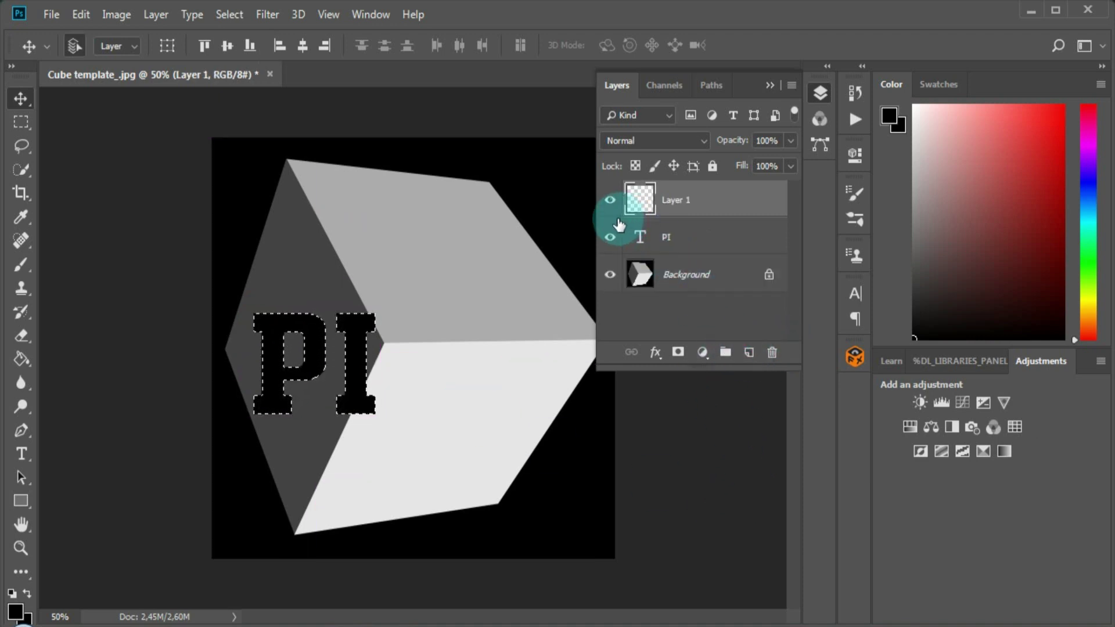
{"action": "left_click", "coordinate": [610, 238]}
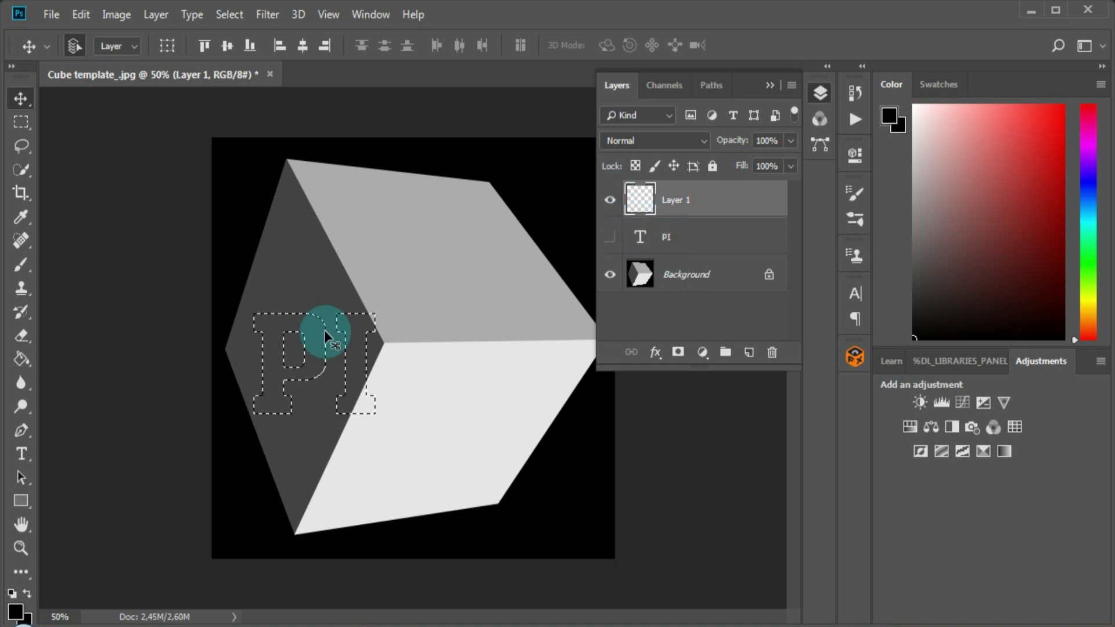
{"action": "key", "text": "ctrl+d"}
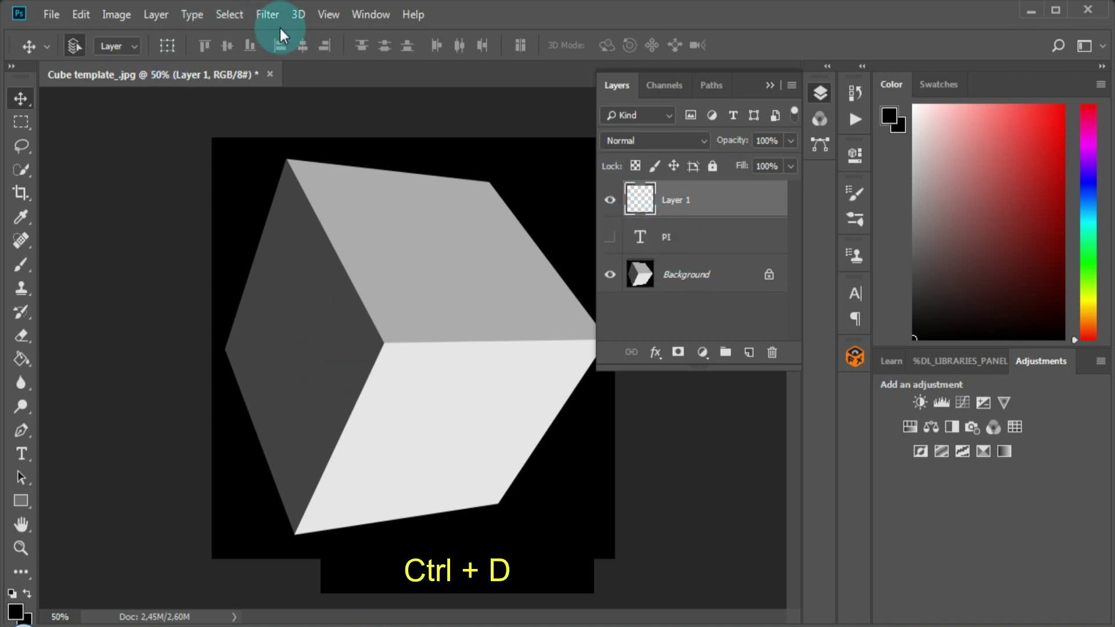
- In Vanishing Point, place the pasted PI letters on the left face and scale them to fill it
{"action": "left_click", "coordinate": [264, 13]}
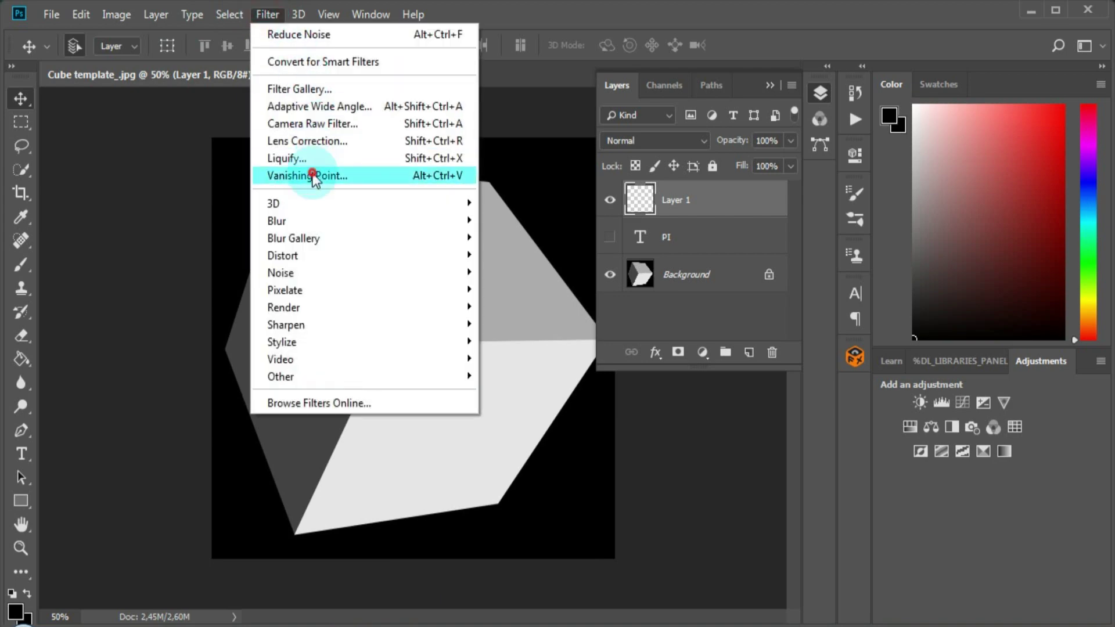
{"action": "left_click", "coordinate": [311, 173]}
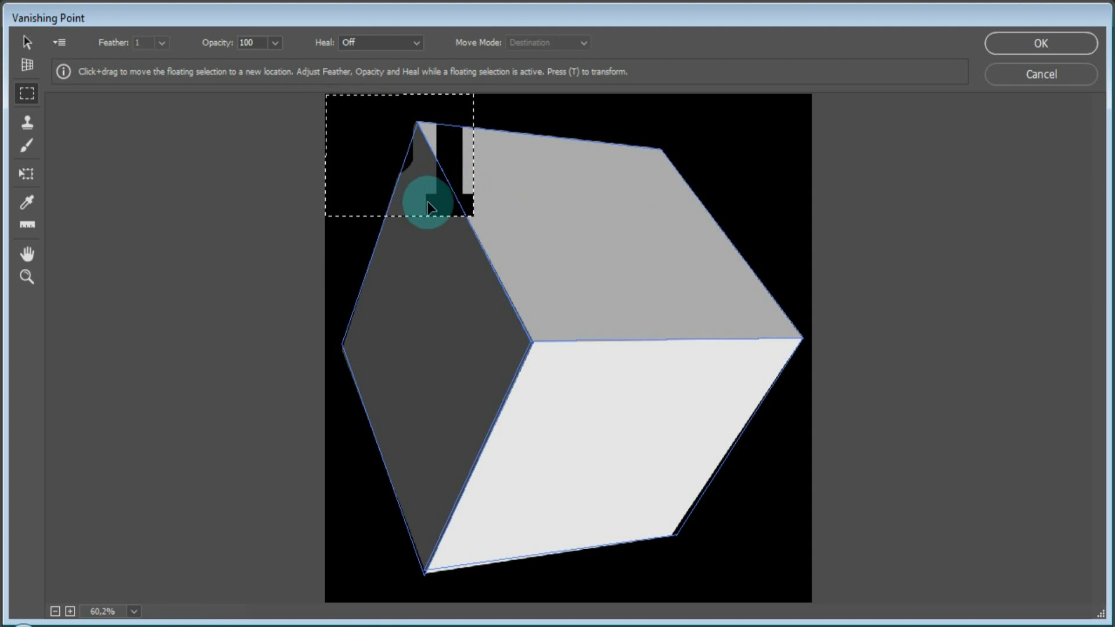
{"action": "mouse_move", "coordinate": [437, 206]}
{"action": "left_mouse_down"}
{"action": "mouse_move", "coordinate": [443, 323]}
{"action": "mouse_move", "coordinate": [410, 405]}
{"action": "mouse_move", "coordinate": [430, 465]}
{"action": "mouse_move", "coordinate": [536, 365]}
{"action": "mouse_move", "coordinate": [519, 294]}
{"action": "left_mouse_up"}
{"action": "key", "text": "ctrl+t"}
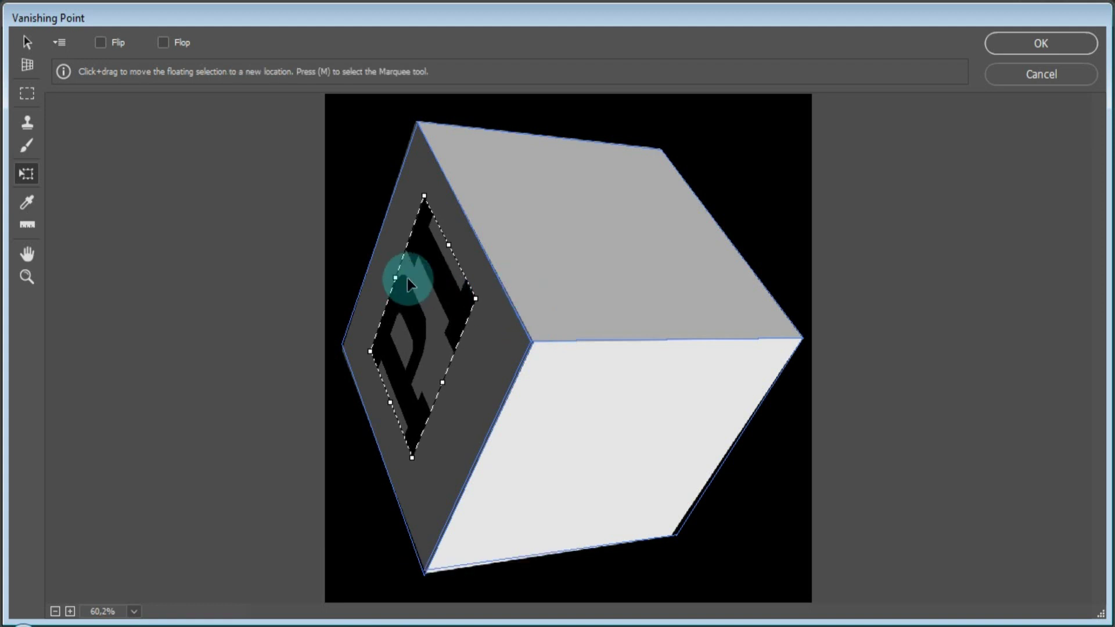
{"action": "mouse_move", "coordinate": [406, 281]}
{"action": "left_mouse_down"}
{"action": "mouse_move", "coordinate": [438, 291]}
{"action": "mouse_move", "coordinate": [413, 278]}
{"action": "mouse_move", "coordinate": [461, 224]}
{"action": "left_mouse_up"}
{"action": "left_click_drag", "start_coordinate": [423, 336], "coordinate": [464, 465]}
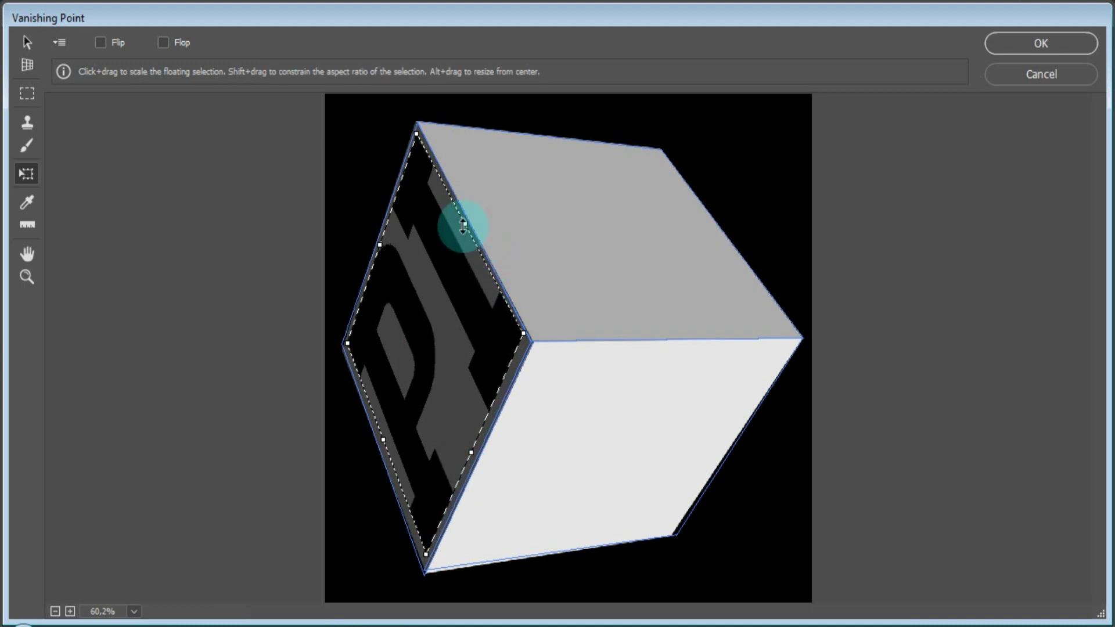
{"action": "left_click", "coordinate": [1040, 37]}
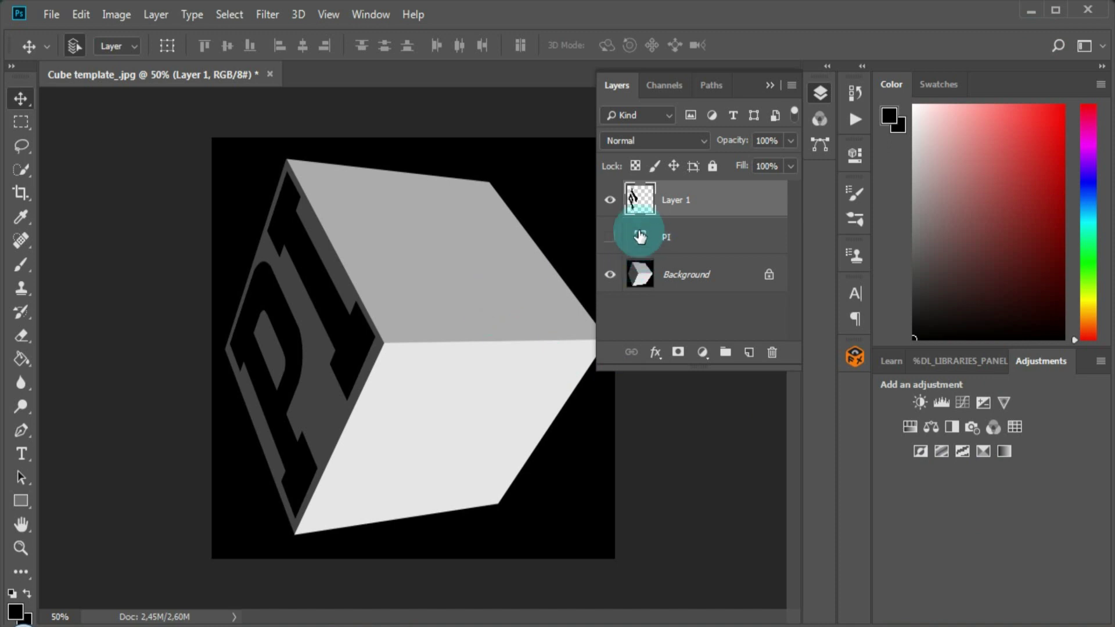
- Hide the wrapped PI layer and make the Background layer active
{"action": "left_click", "coordinate": [610, 203]}
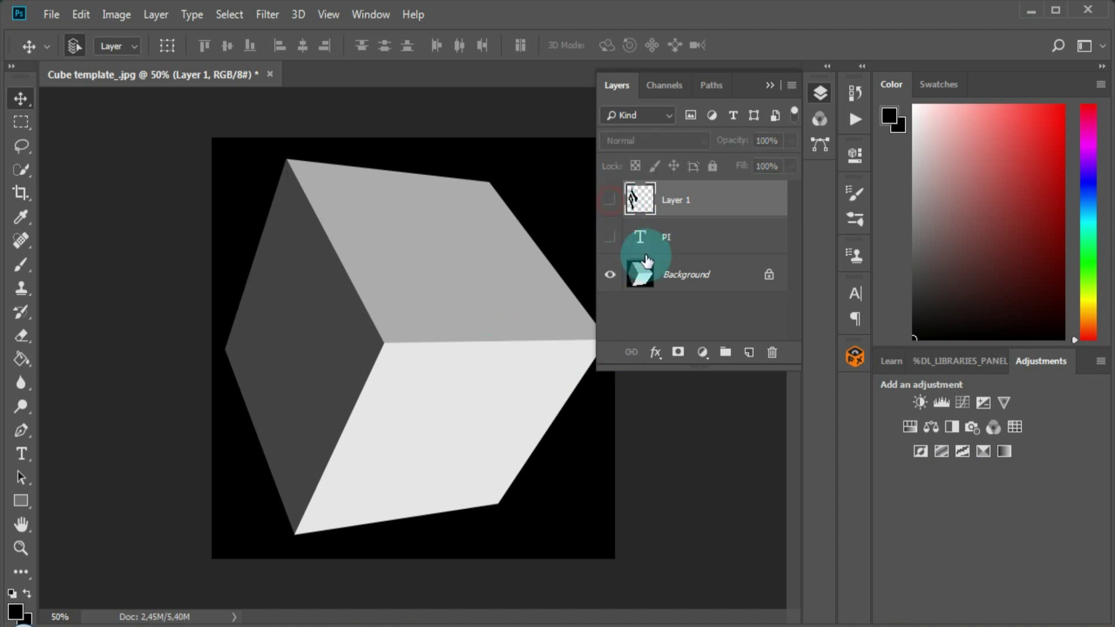
{"action": "left_click", "coordinate": [674, 277]}
{"action": "left_click", "coordinate": [21, 454]}
{"action": "type", "text": "XLS"}
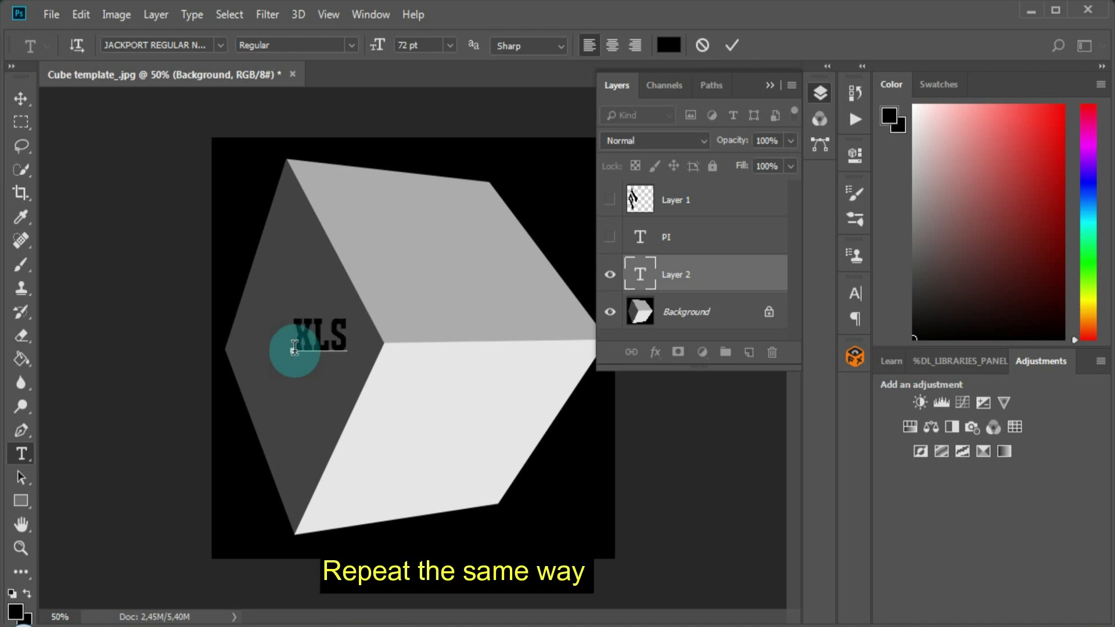
- Commit the XLS text and enlarge it to span the cube's left and front faces
{"action": "left_click", "coordinate": [18, 101]}
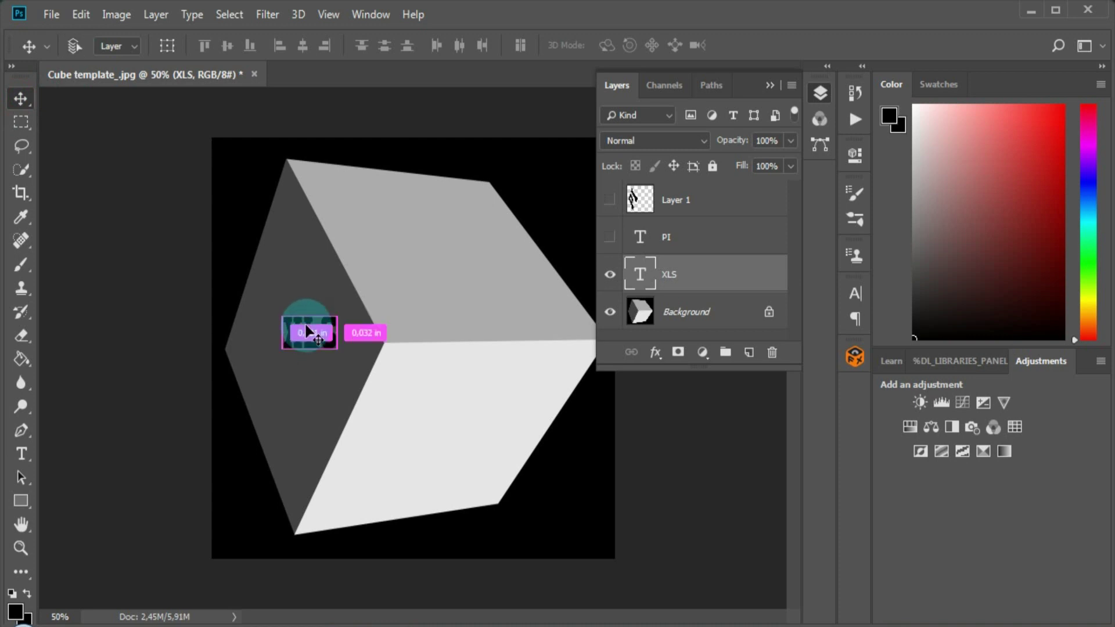
{"action": "key", "text": "ctrl+t"}
{"action": "left_click_drag", "start_coordinate": [341, 364], "coordinate": [443, 473]}
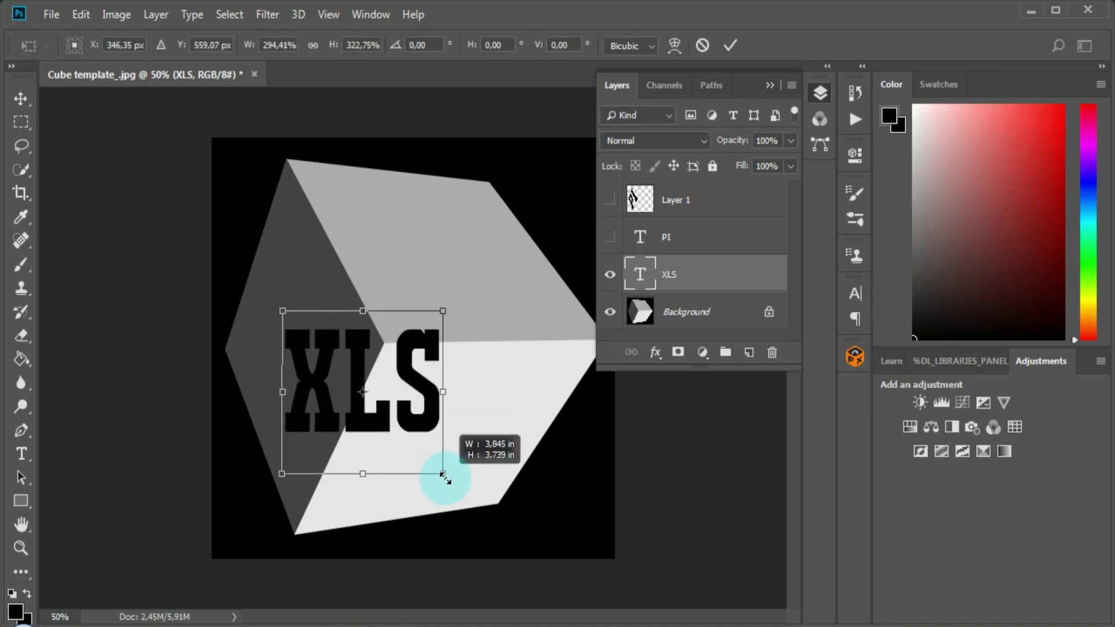
{"action": "left_click", "coordinate": [730, 44]}
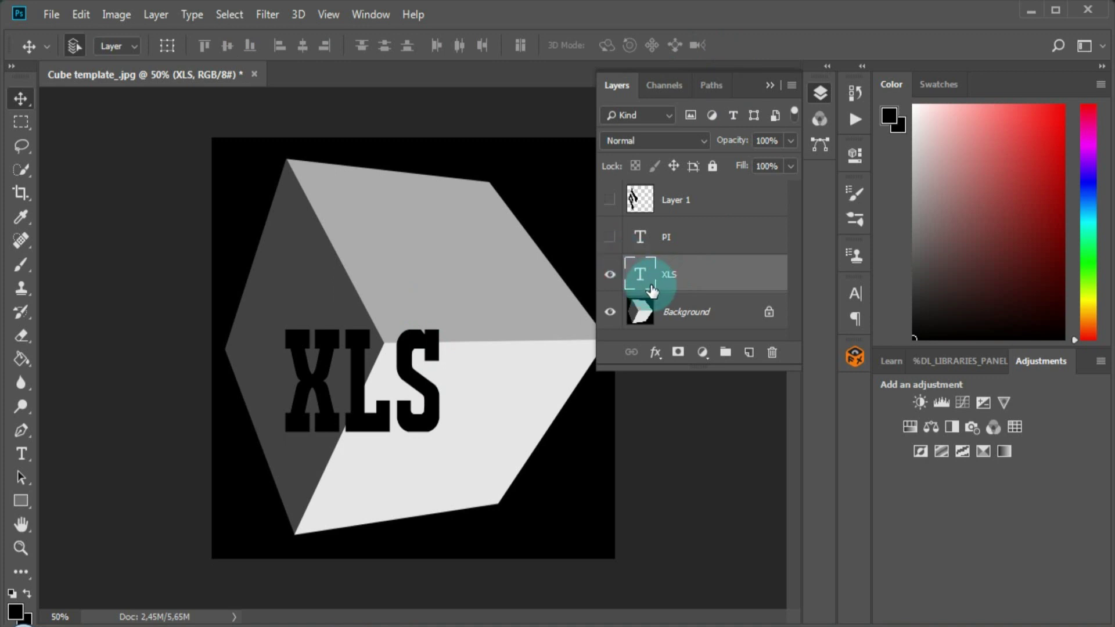
- Select the XLS pixels, hide the XLS layer, deselect, and add an empty Layer 2 above Background
{"action": "right_click", "coordinate": [644, 277]}
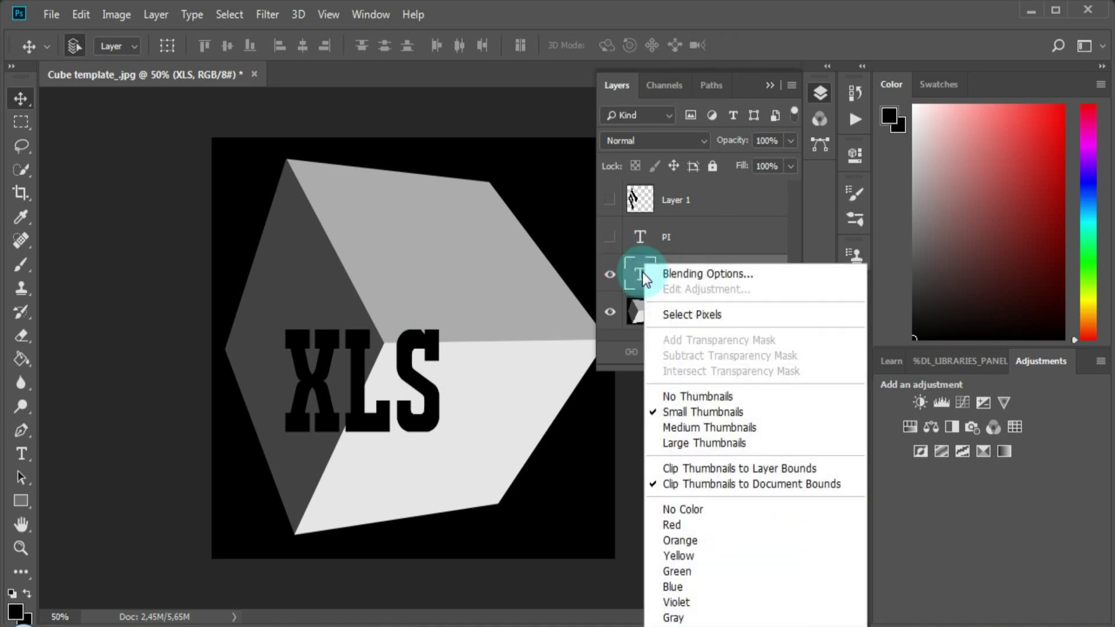
{"action": "left_click", "coordinate": [679, 313]}
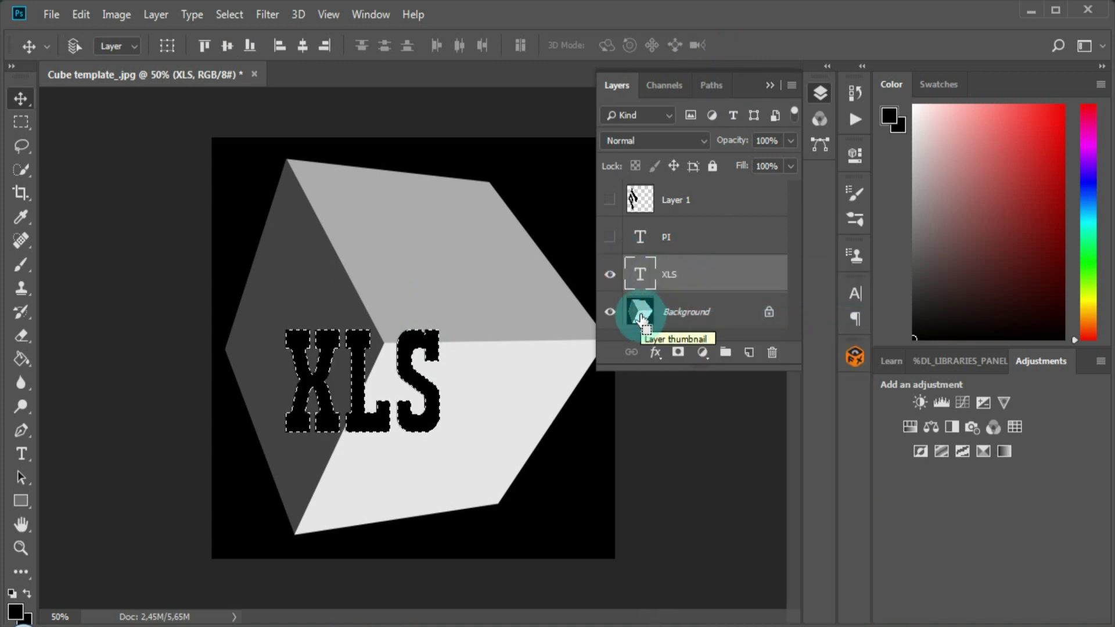
{"action": "left_click", "coordinate": [631, 283], "text": "ctrl"}
{"action": "left_click", "coordinate": [610, 275]}
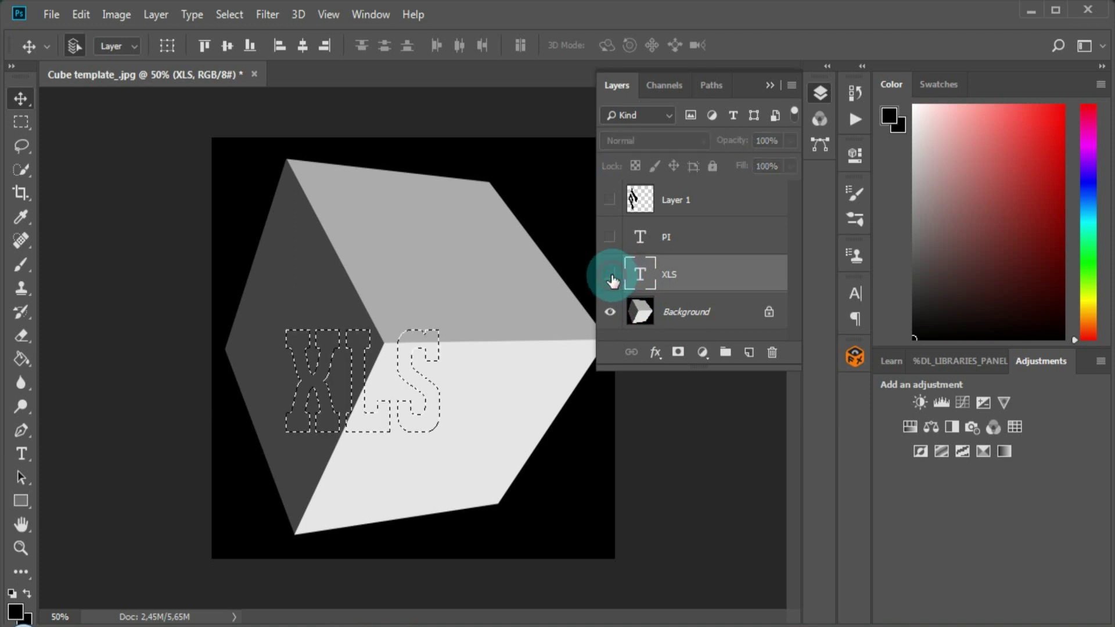
{"action": "key", "text": "ctrl+d"}
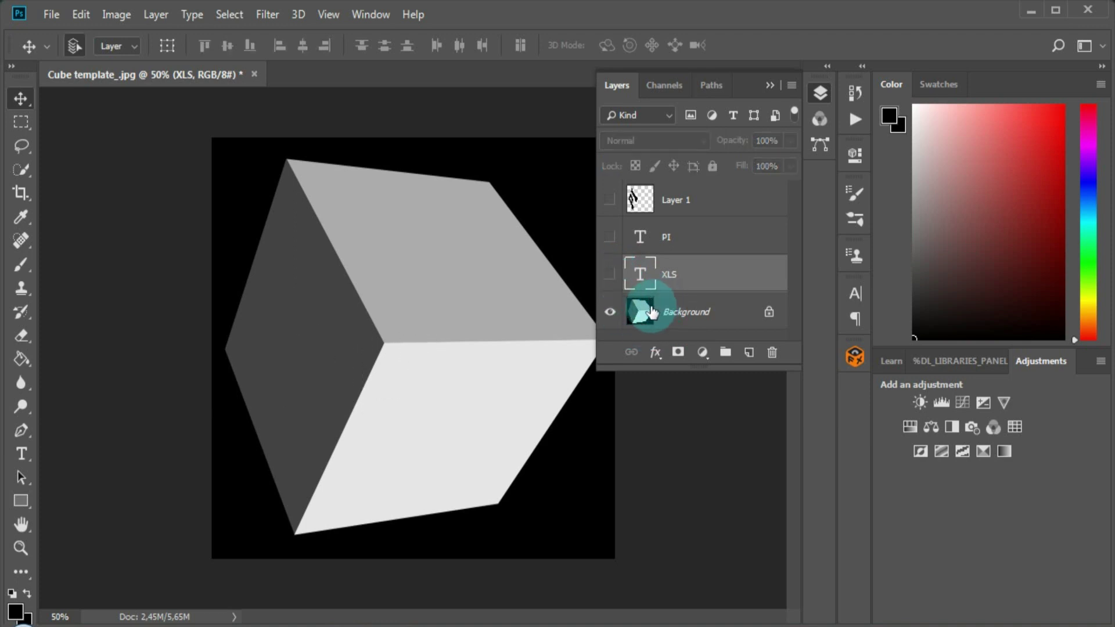
{"action": "left_click", "coordinate": [644, 312]}
{"action": "left_click", "coordinate": [749, 351]}
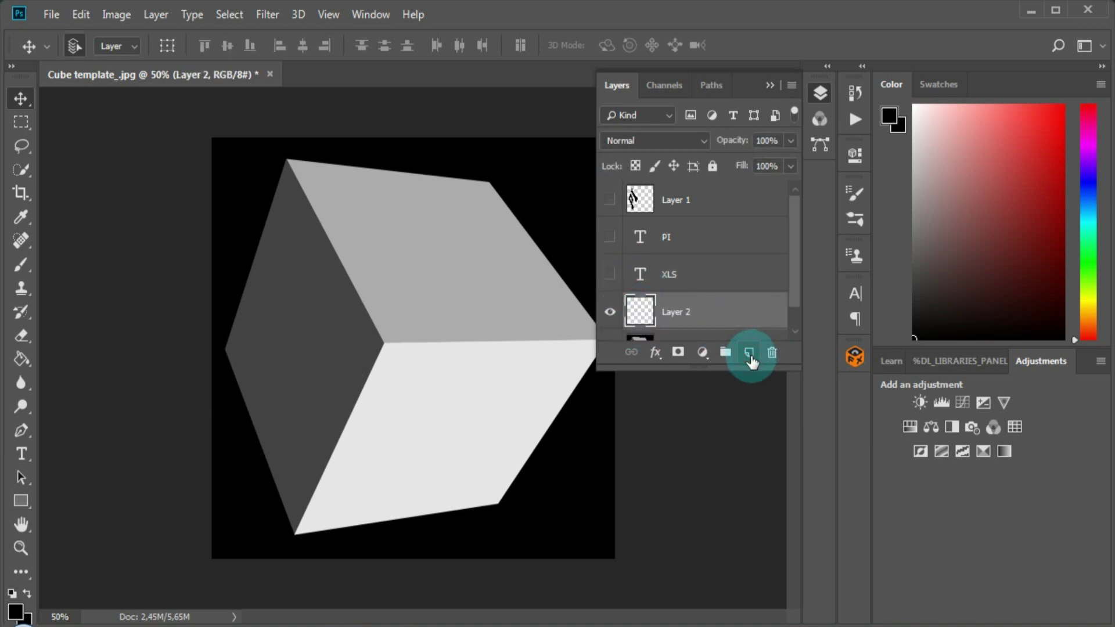
{"action": "left_click", "coordinate": [268, 15]}
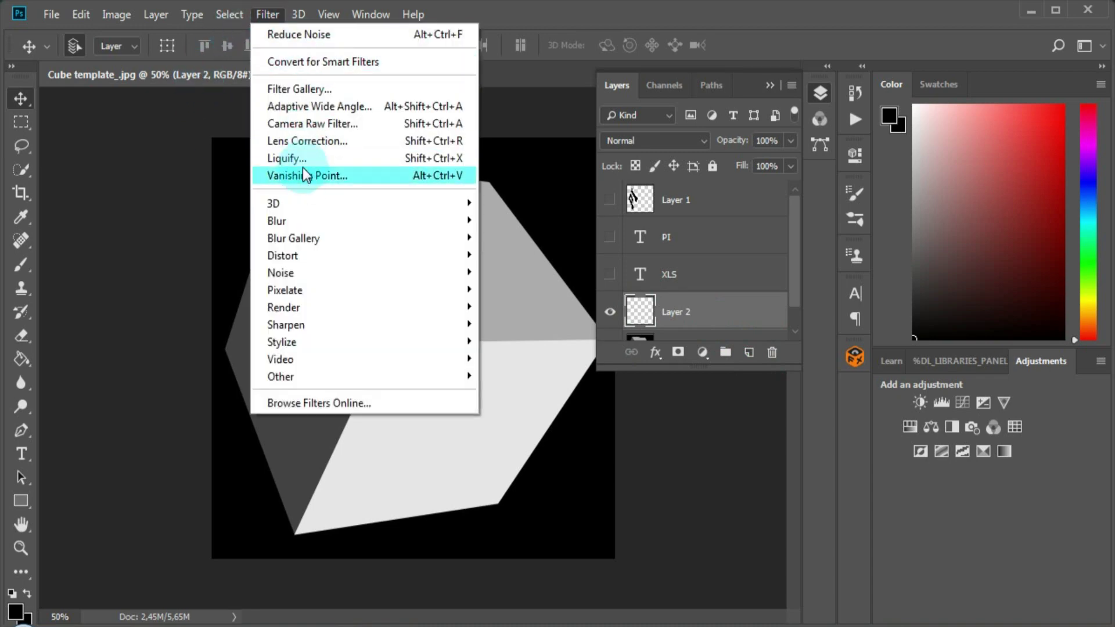
- Paste the XLS lettering in Vanishing Point and stretch it to fill the cube's top face
{"action": "left_click", "coordinate": [307, 175]}
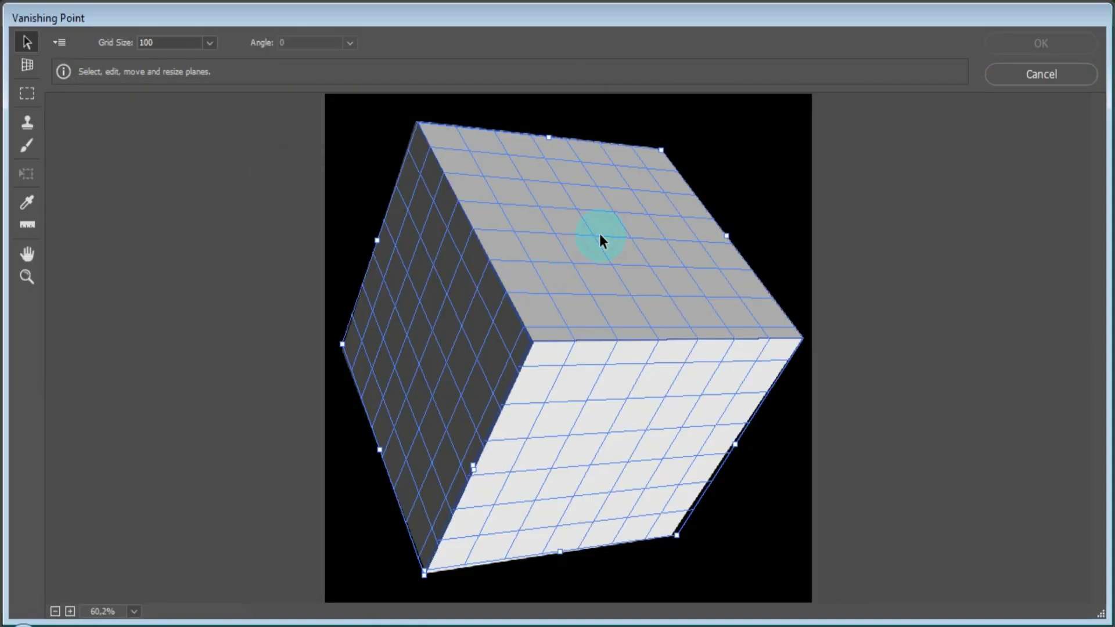
{"action": "key", "text": "ctrl+v"}
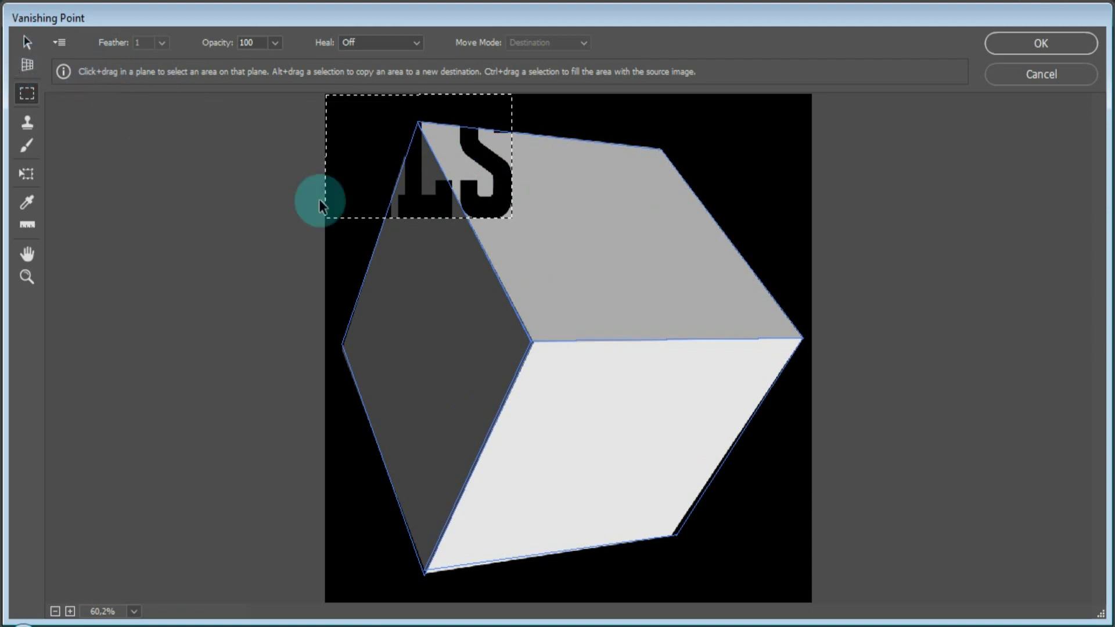
{"action": "left_click_drag", "start_coordinate": [498, 174], "coordinate": [659, 210]}
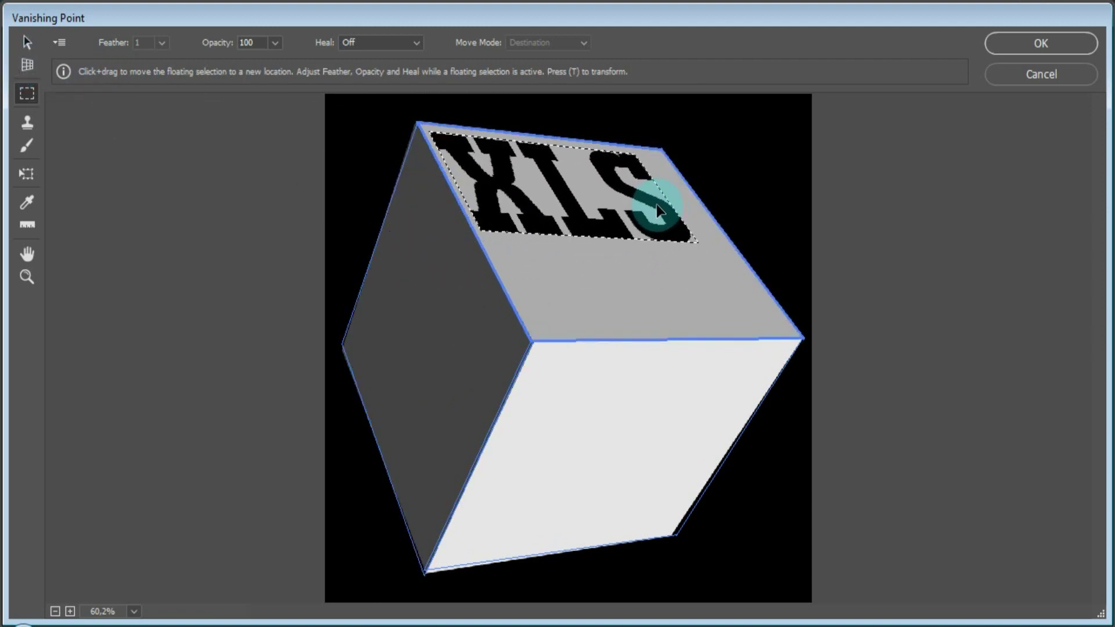
{"action": "key", "text": "t"}
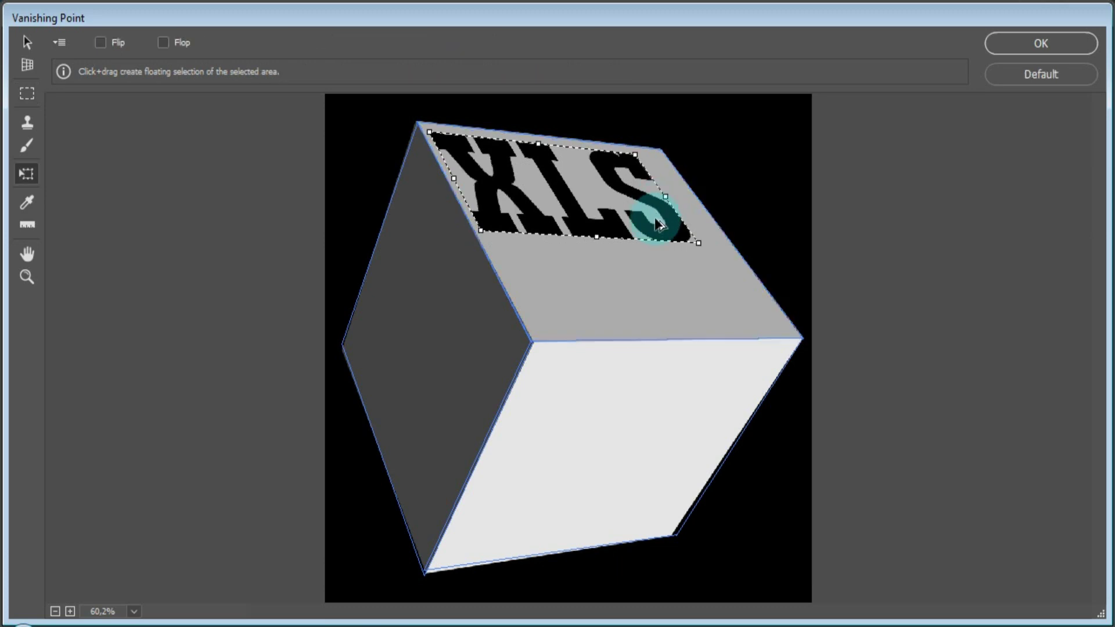
{"action": "left_click_drag", "start_coordinate": [666, 193], "coordinate": [692, 197]}
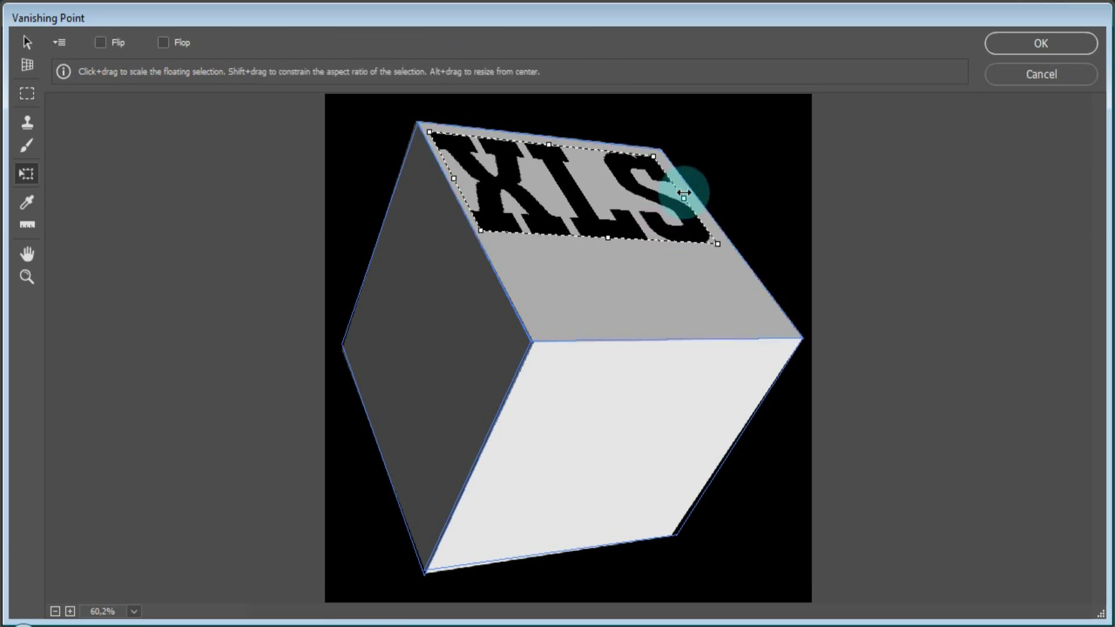
{"action": "left_click_drag", "start_coordinate": [555, 146], "coordinate": [558, 139]}
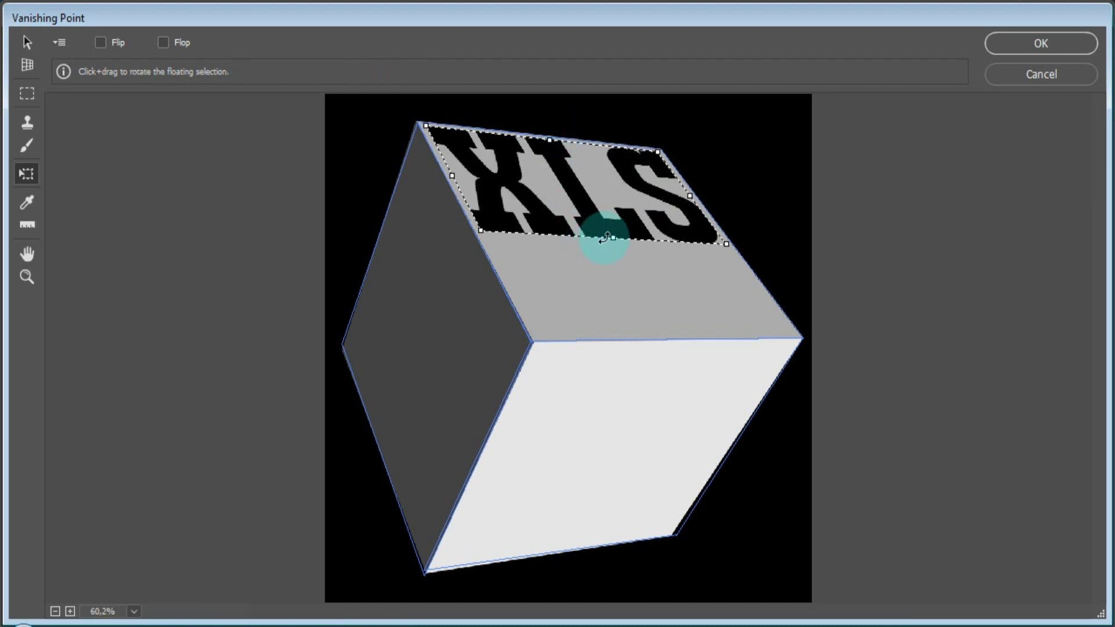
{"action": "left_click_drag", "start_coordinate": [611, 238], "coordinate": [649, 335]}
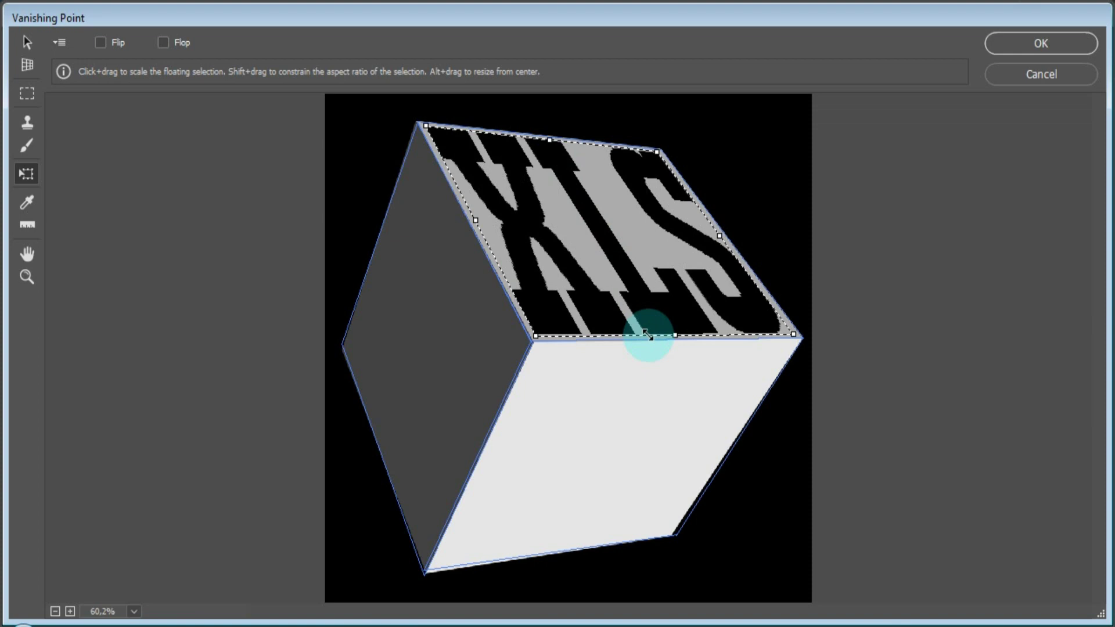
- Apply the top-face XLS, hide Layer 2, and make the Background layer active
{"action": "left_click", "coordinate": [1041, 43]}
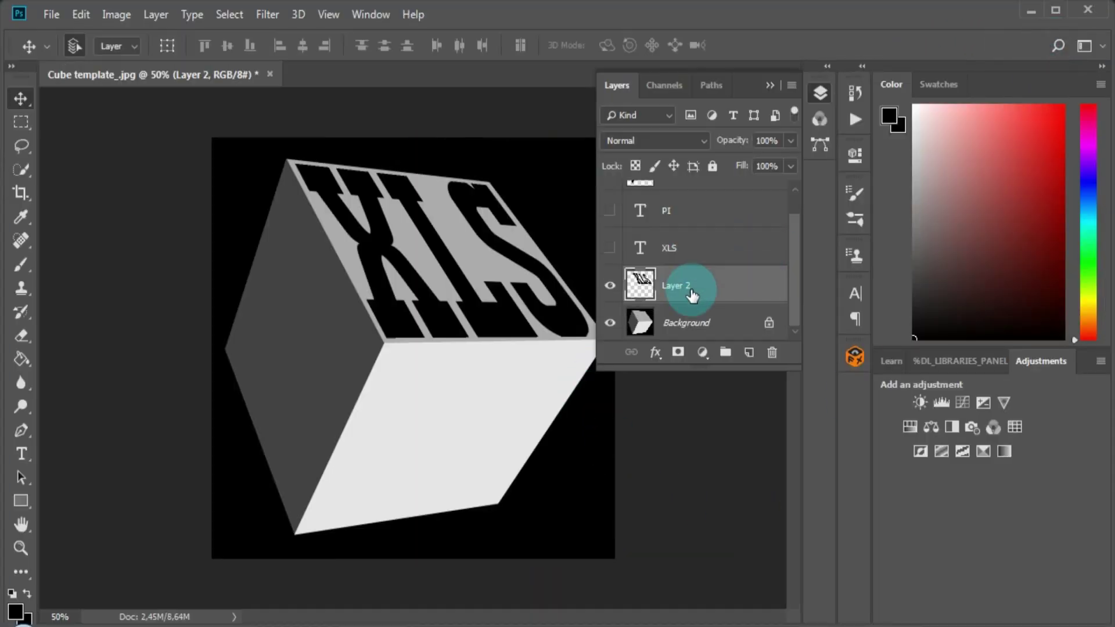
{"action": "left_click", "coordinate": [618, 294]}
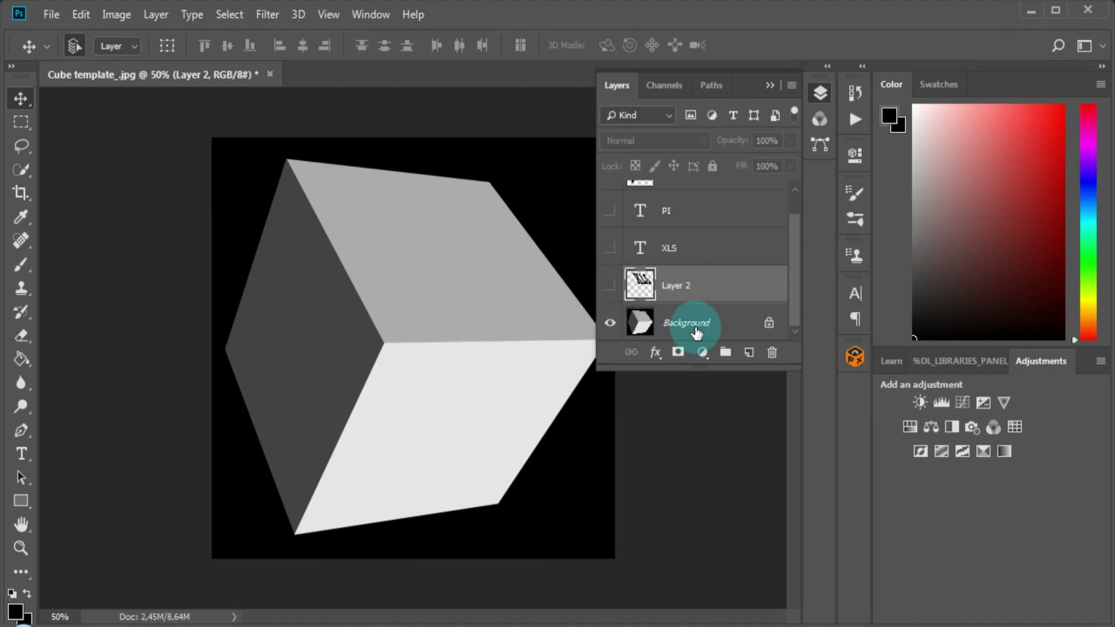
{"action": "left_click", "coordinate": [701, 330]}
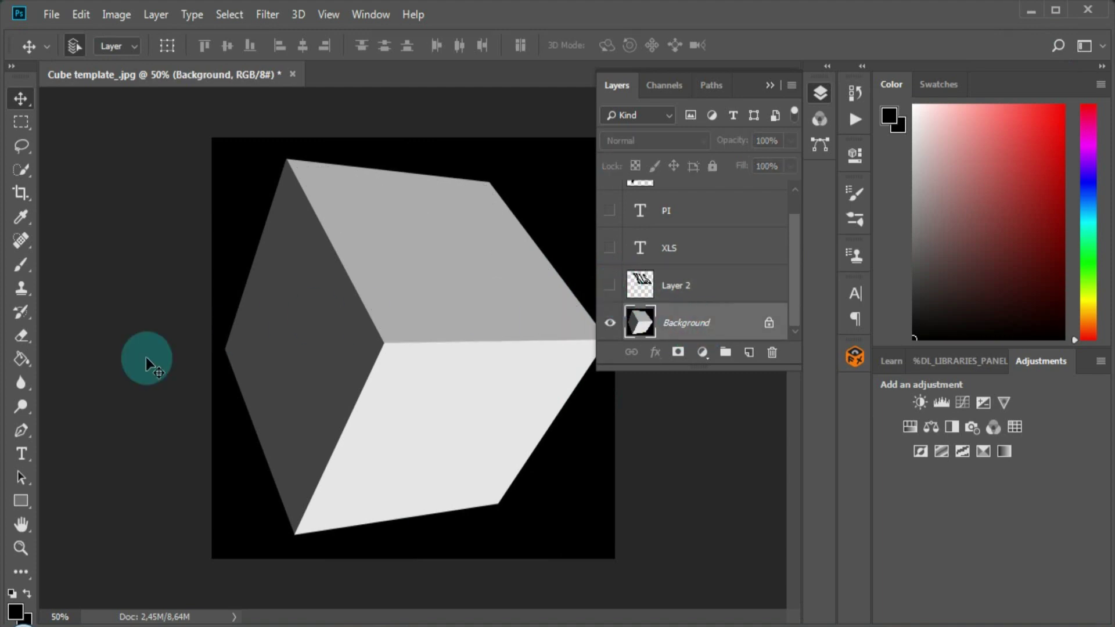
- Type '92' on the cube and enlarge it with Free Transform
{"action": "left_click", "coordinate": [22, 453]}
{"action": "left_click", "coordinate": [314, 351]}
{"action": "type", "text": "92"}
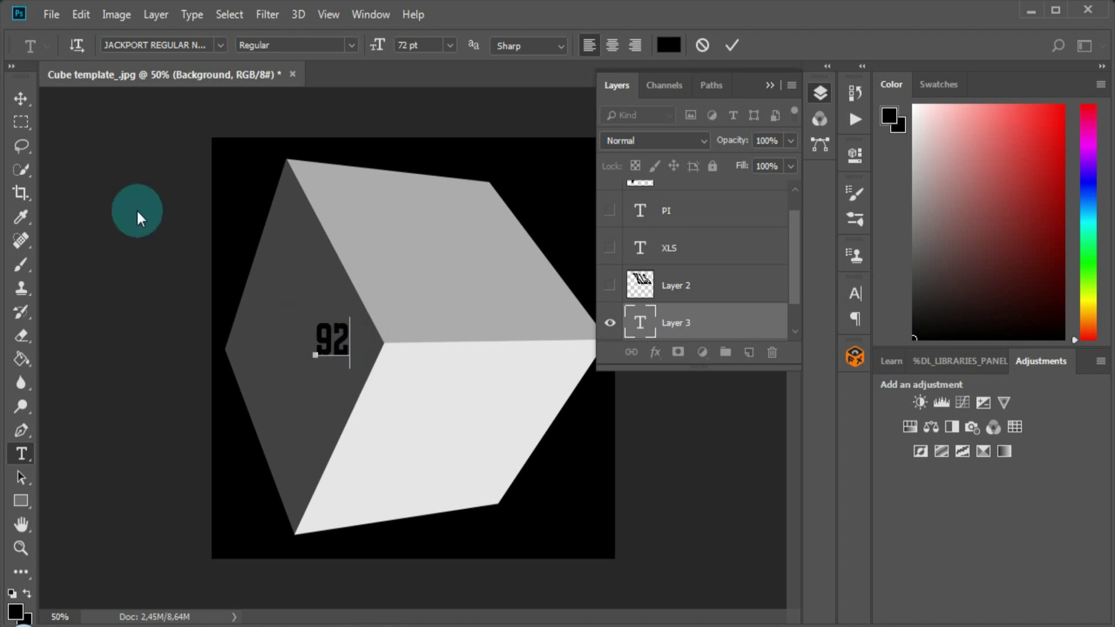
{"action": "left_click", "coordinate": [20, 96]}
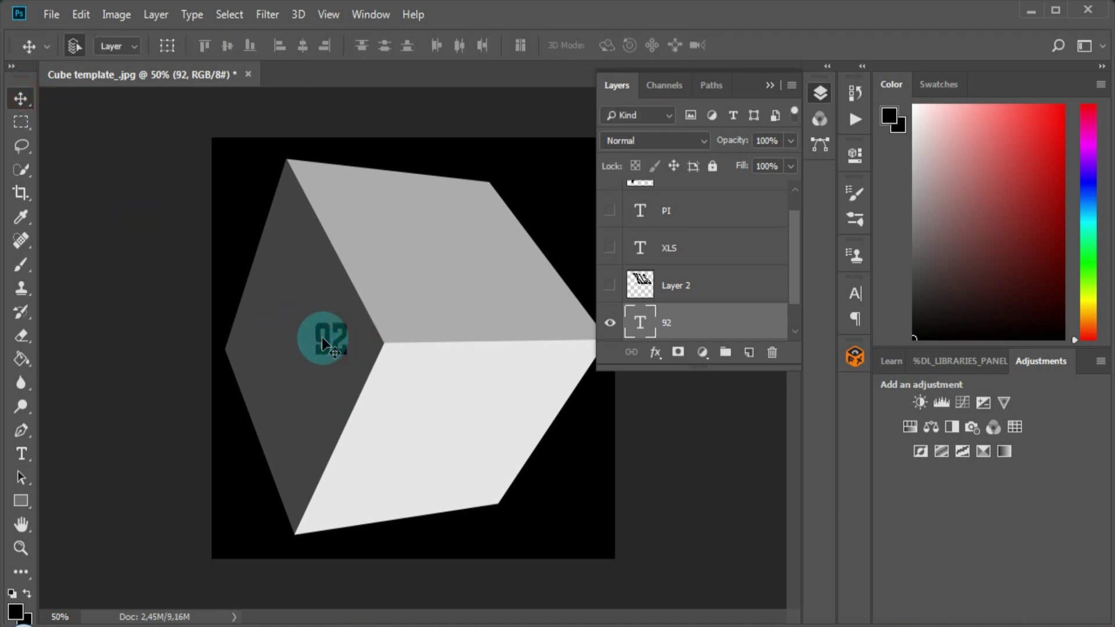
{"action": "key", "text": "ctrl+t"}
{"action": "left_click_drag", "start_coordinate": [350, 367], "coordinate": [438, 449]}
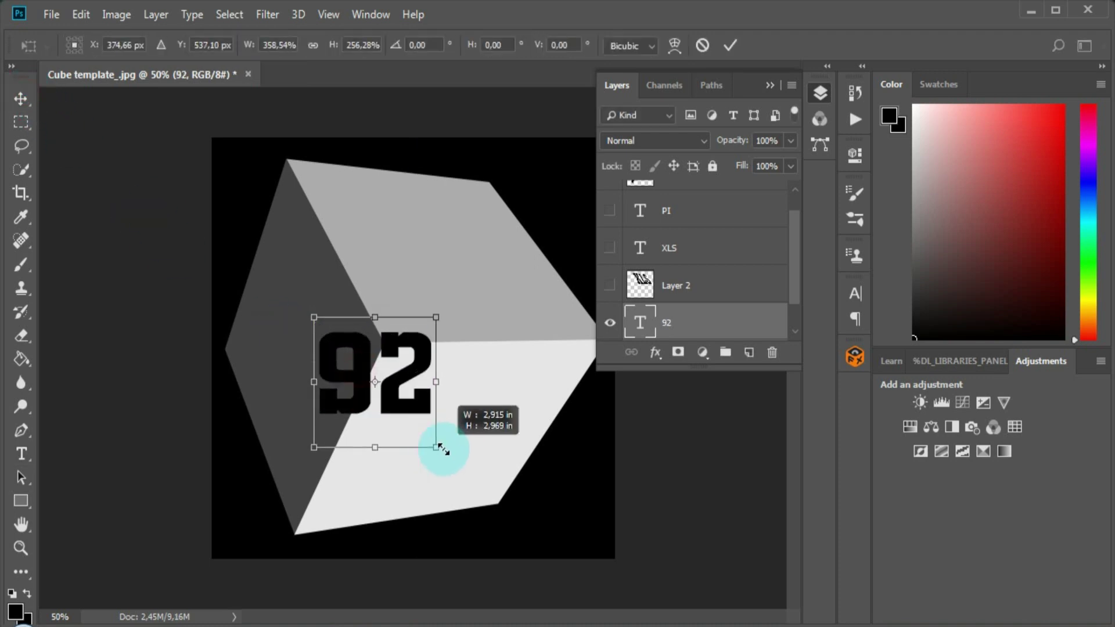
{"action": "left_click", "coordinate": [730, 45]}
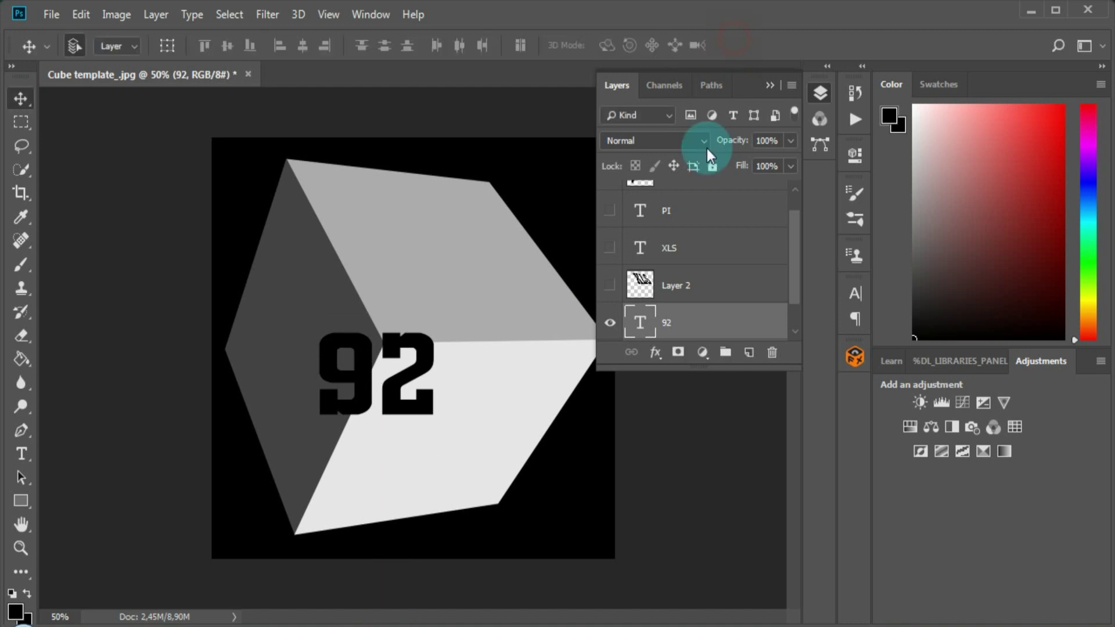
- Select the 92 pixels, hide the 92 layer, and add an empty Layer 3 above Background
{"action": "scroll", "coordinate": [642, 325], "scroll_direction": "down", "scroll_amount": 1}
{"action": "right_click", "coordinate": [643, 290]}
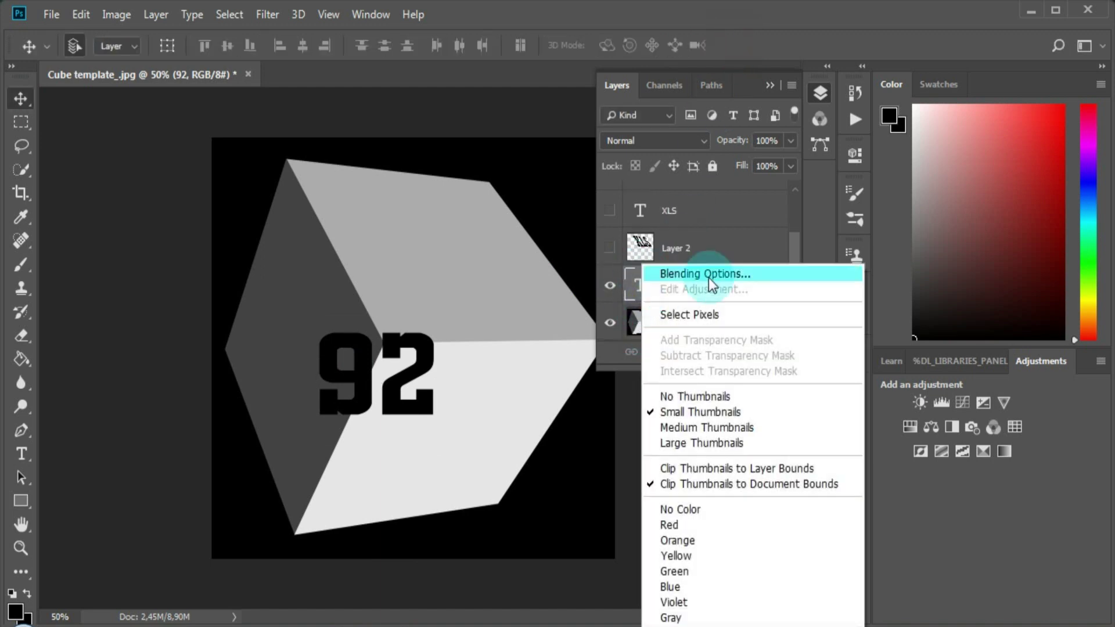
{"action": "left_click", "coordinate": [665, 314]}
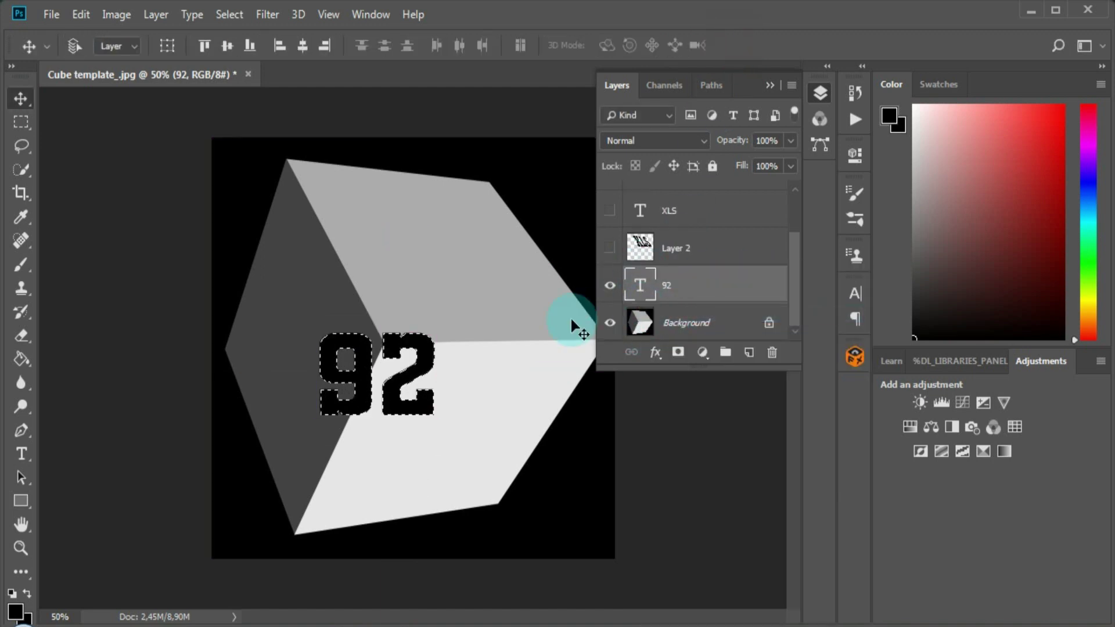
{"action": "left_click", "coordinate": [610, 288]}
{"action": "left_click", "coordinate": [663, 328]}
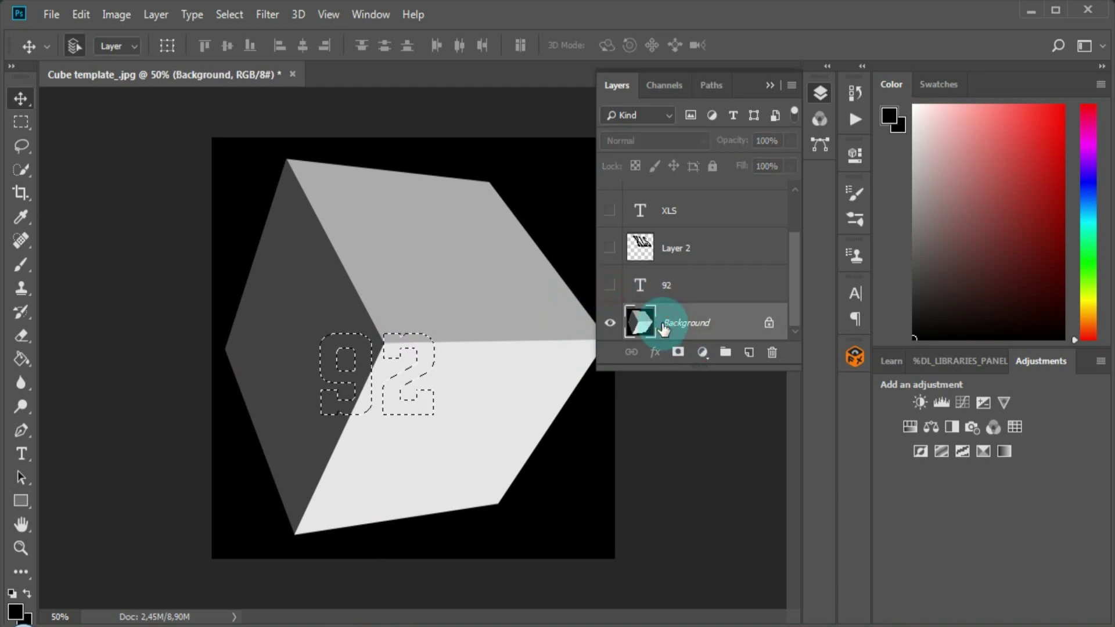
{"action": "key", "text": "ctrl+d"}
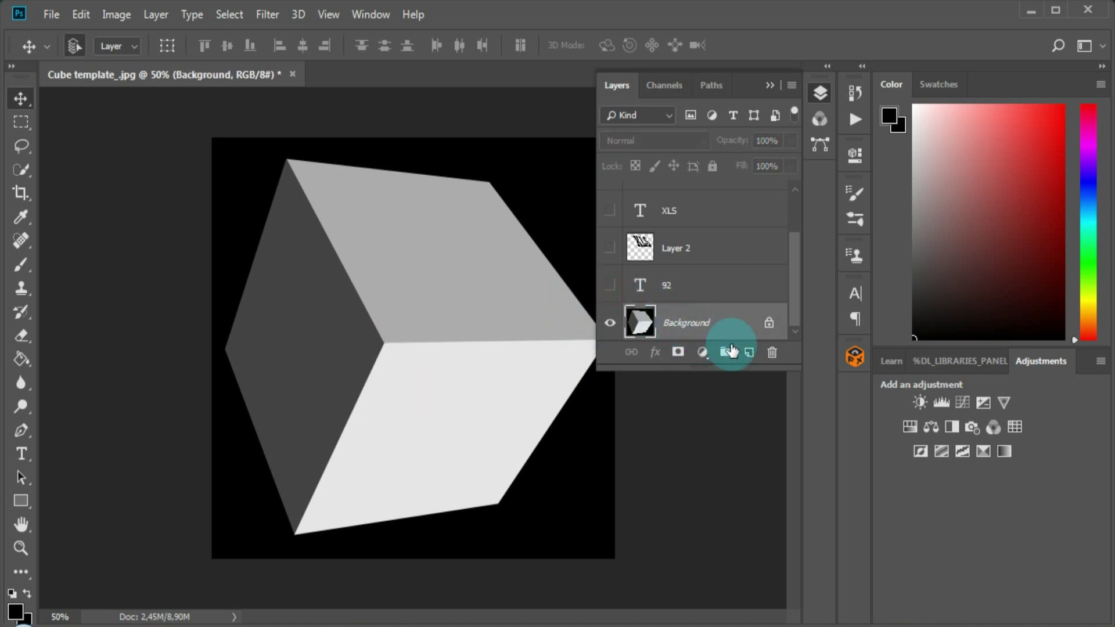
{"action": "left_click", "coordinate": [748, 352]}
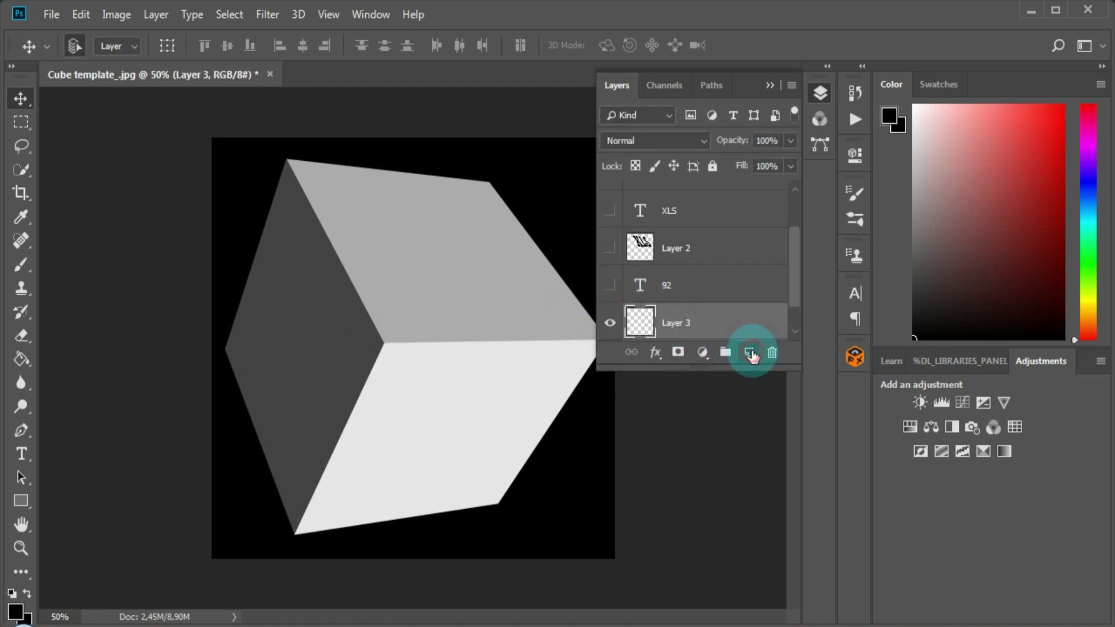
- Paste the 92 in Vanishing Point, stretch it across the cube's lower right face, and apply
{"action": "left_click", "coordinate": [281, 15]}
{"action": "left_click", "coordinate": [321, 175]}
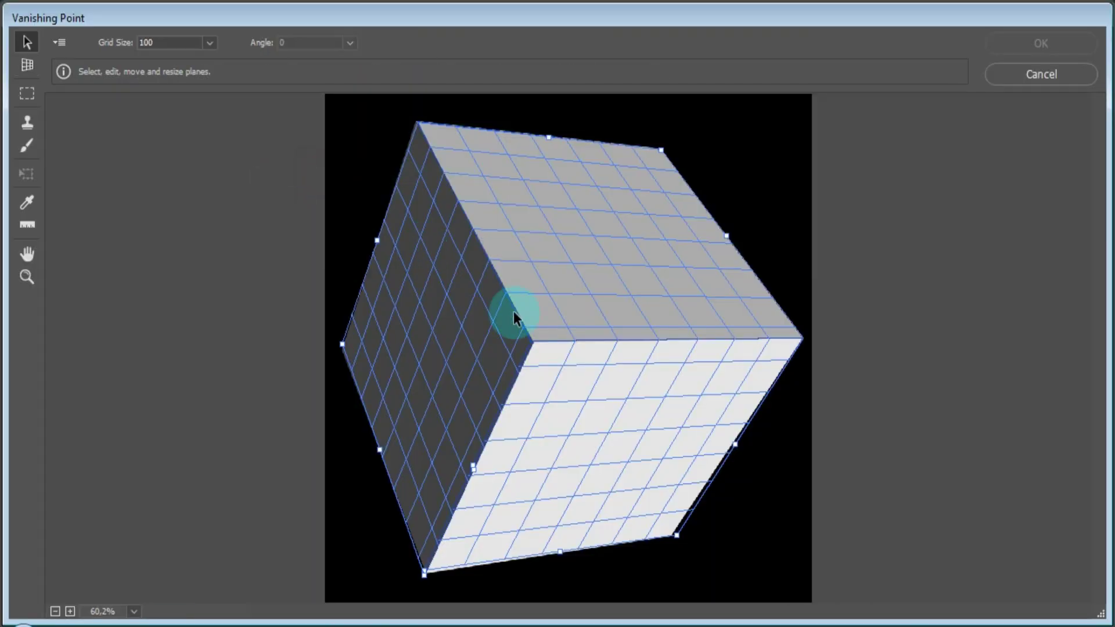
{"action": "key", "text": "ctrl+v"}
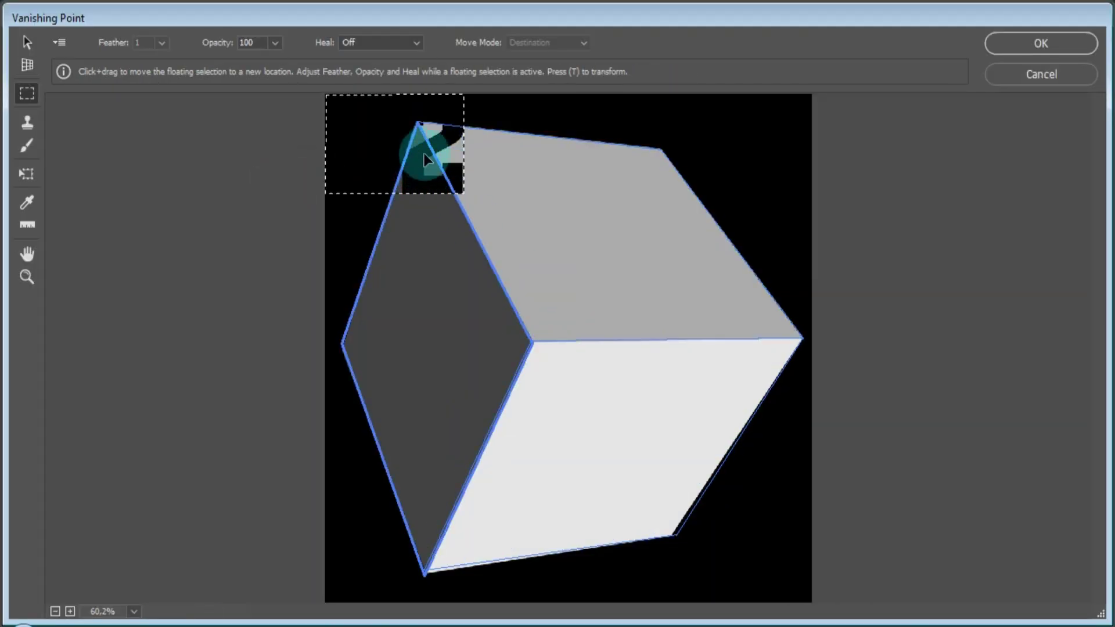
{"action": "mouse_move", "coordinate": [424, 154]}
{"action": "left_mouse_down"}
{"action": "mouse_move", "coordinate": [623, 440]}
{"action": "mouse_move", "coordinate": [626, 429]}
{"action": "left_mouse_up"}
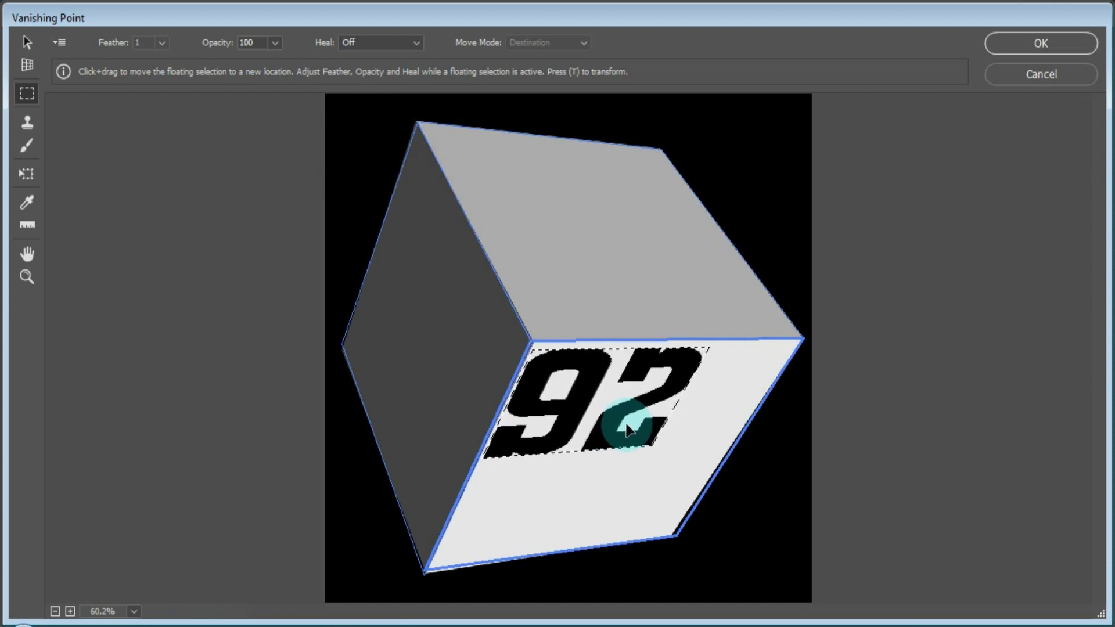
{"action": "key", "text": "t"}
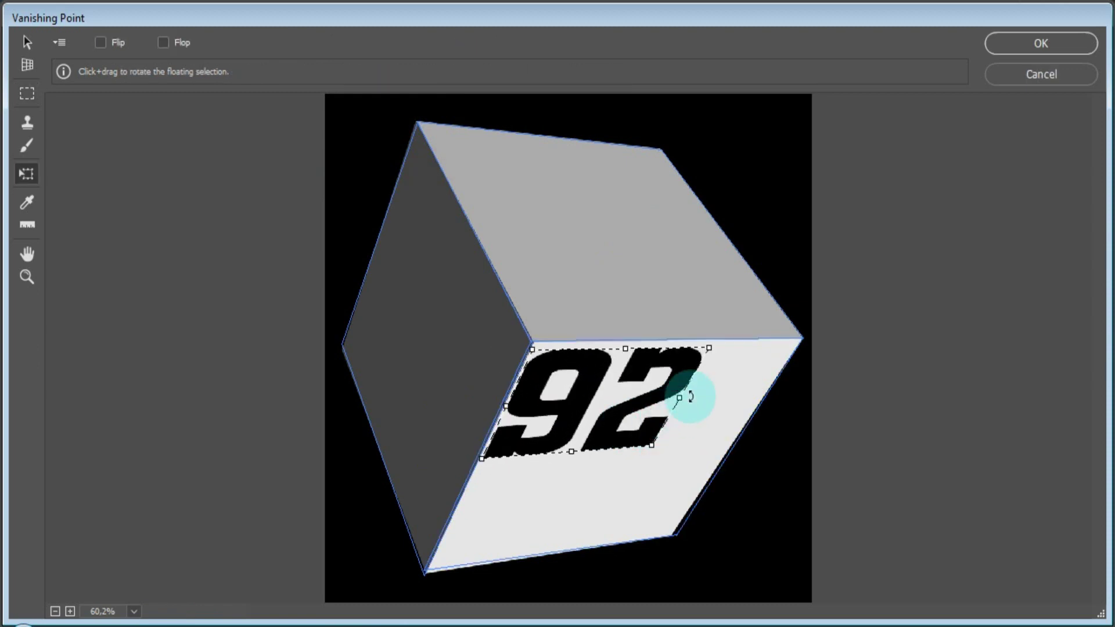
{"action": "left_click_drag", "start_coordinate": [681, 401], "coordinate": [760, 395]}
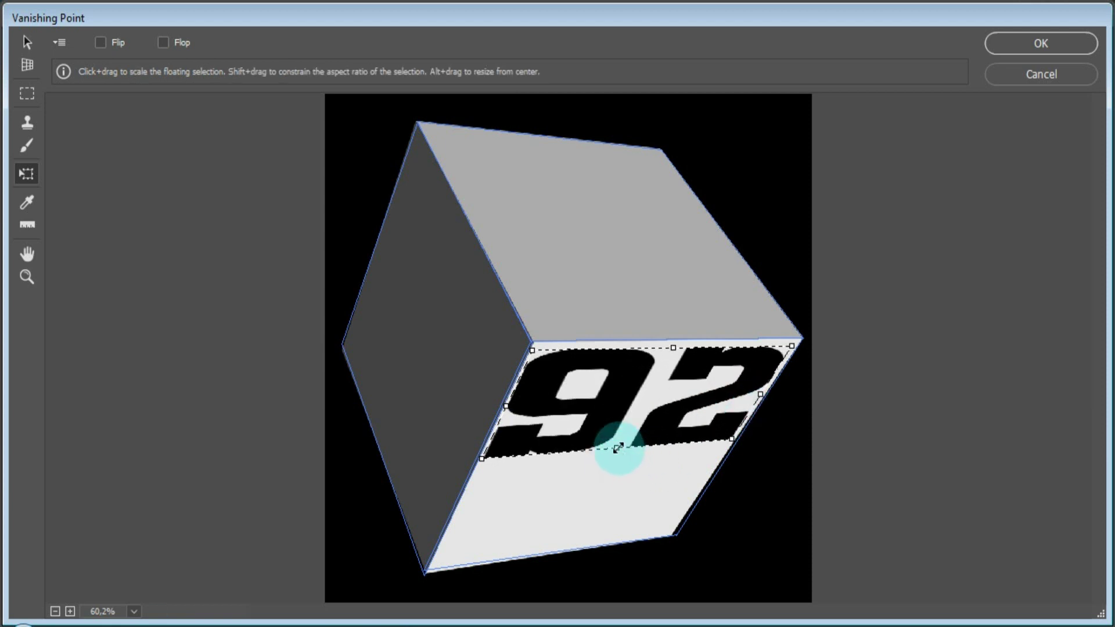
{"action": "left_click_drag", "start_coordinate": [616, 449], "coordinate": [601, 541]}
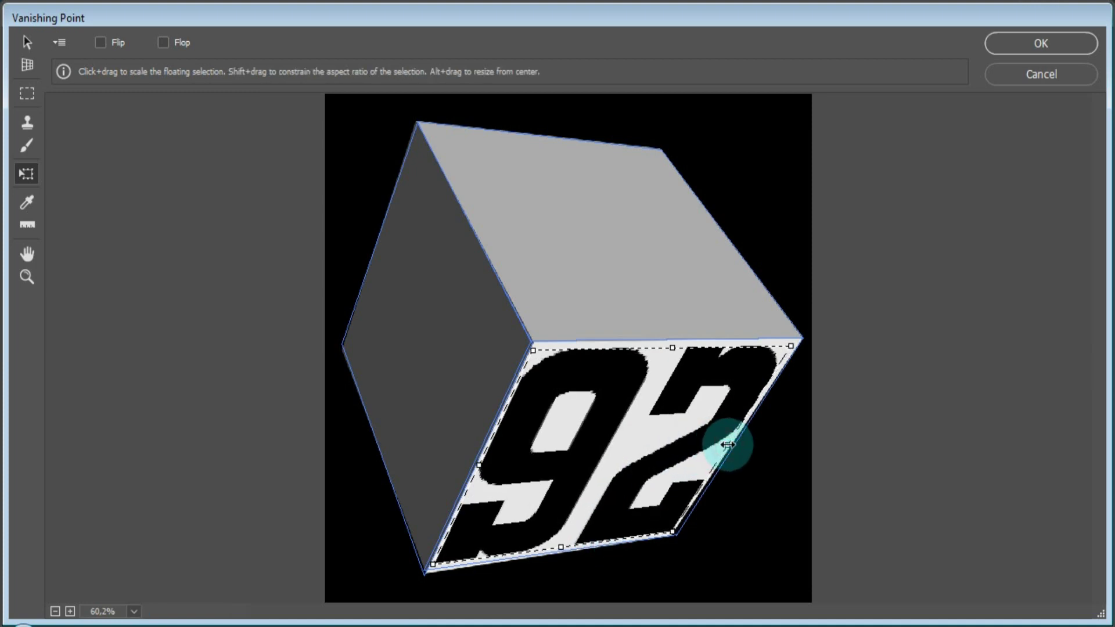
{"action": "left_click_drag", "start_coordinate": [728, 444], "coordinate": [728, 446]}
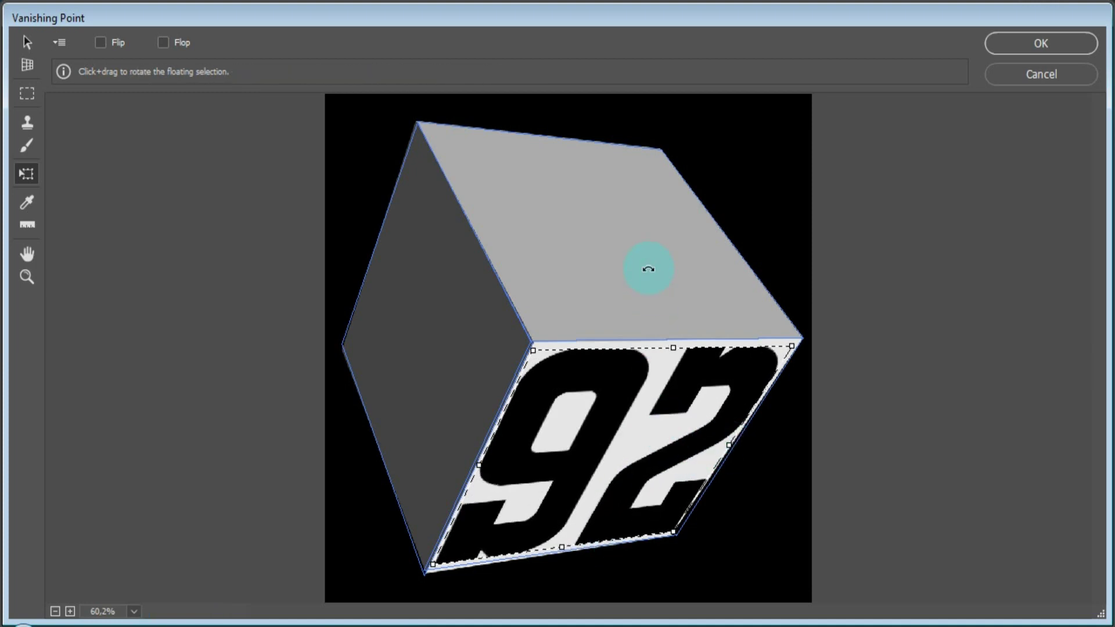
{"action": "left_click", "coordinate": [1040, 44]}
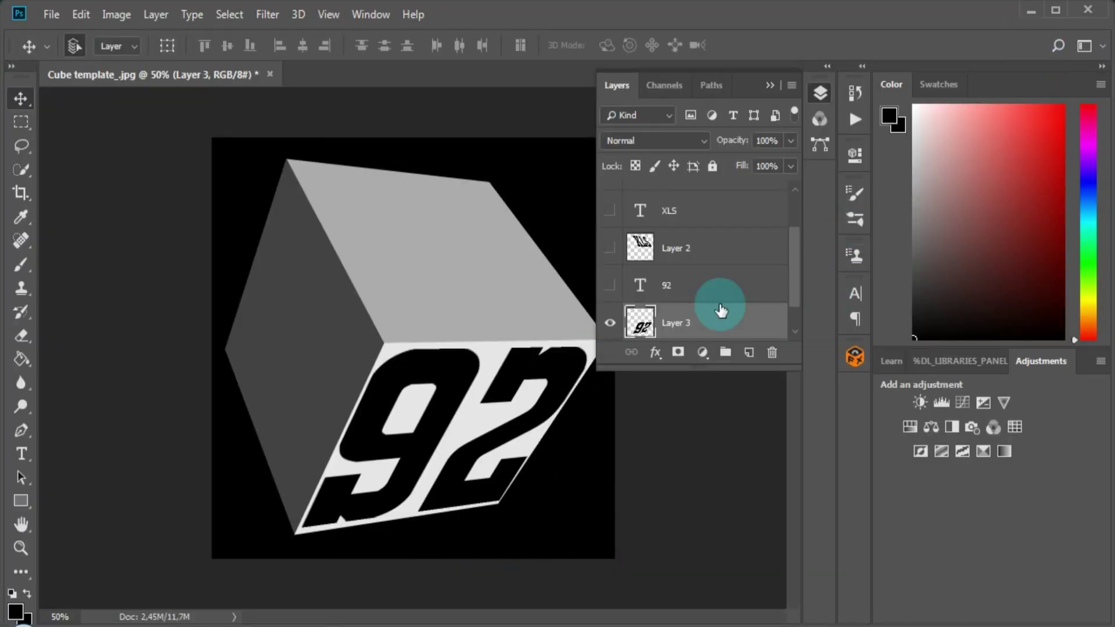
- Make Layer 1 visible so PI shows on the cube's left face
{"action": "scroll", "coordinate": [610, 249], "scroll_direction": "up", "scroll_amount": 2}
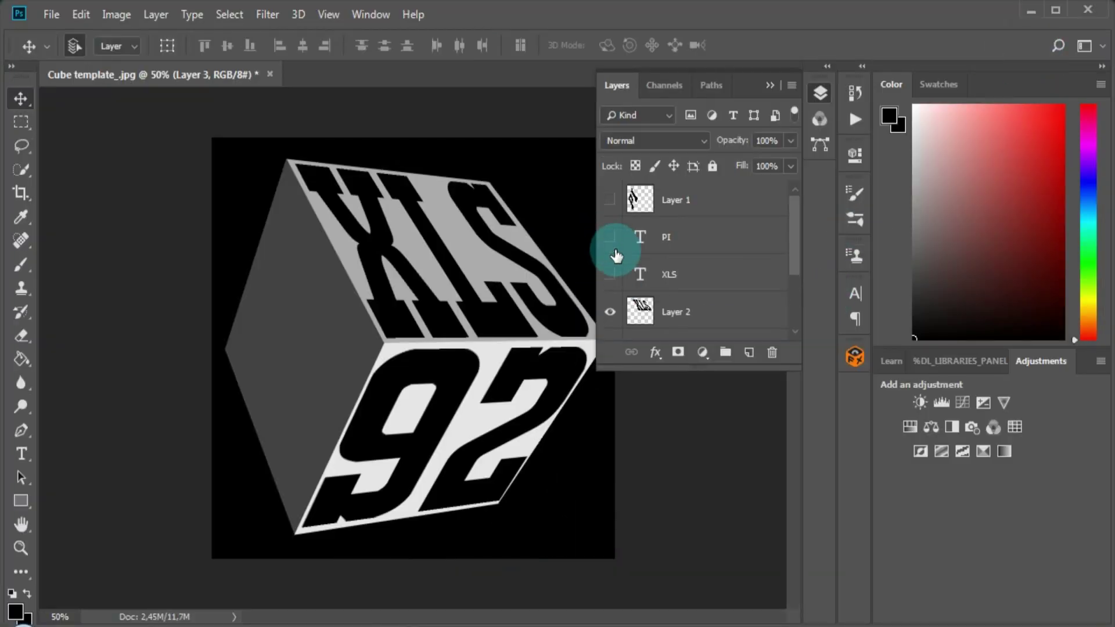
{"action": "left_click", "coordinate": [610, 199]}
{"action": "scroll", "coordinate": [639, 267], "scroll_direction": "down", "scroll_amount": 1}
{"action": "scroll", "coordinate": [650, 279], "scroll_direction": "down", "scroll_amount": 2}
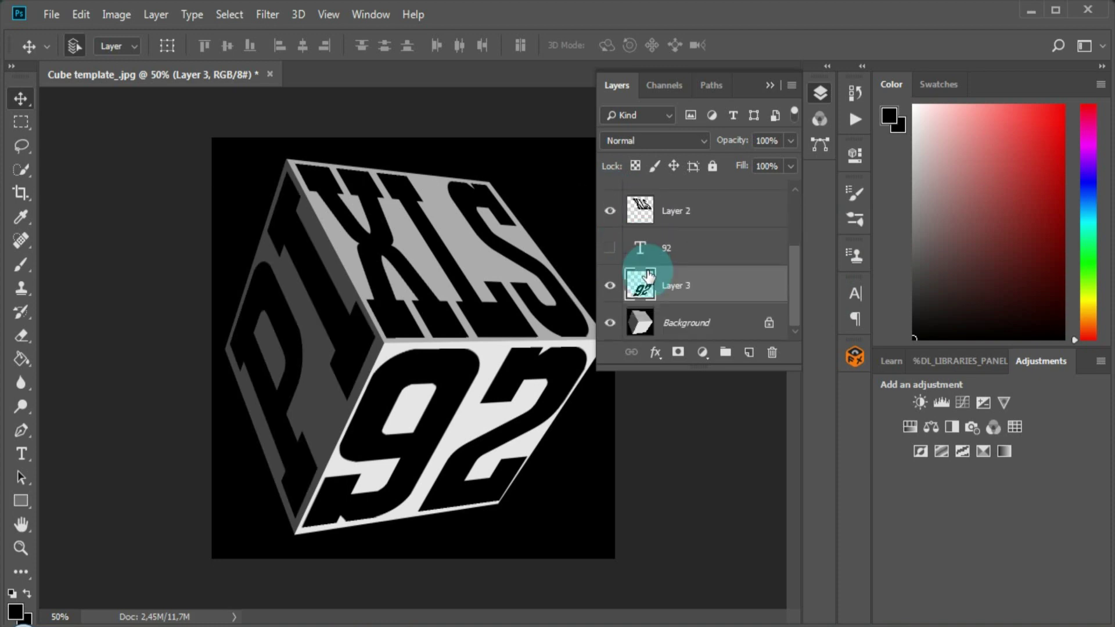
- Add a black Solid Color fill layer directly above the Background layer
{"action": "left_click", "coordinate": [714, 325]}
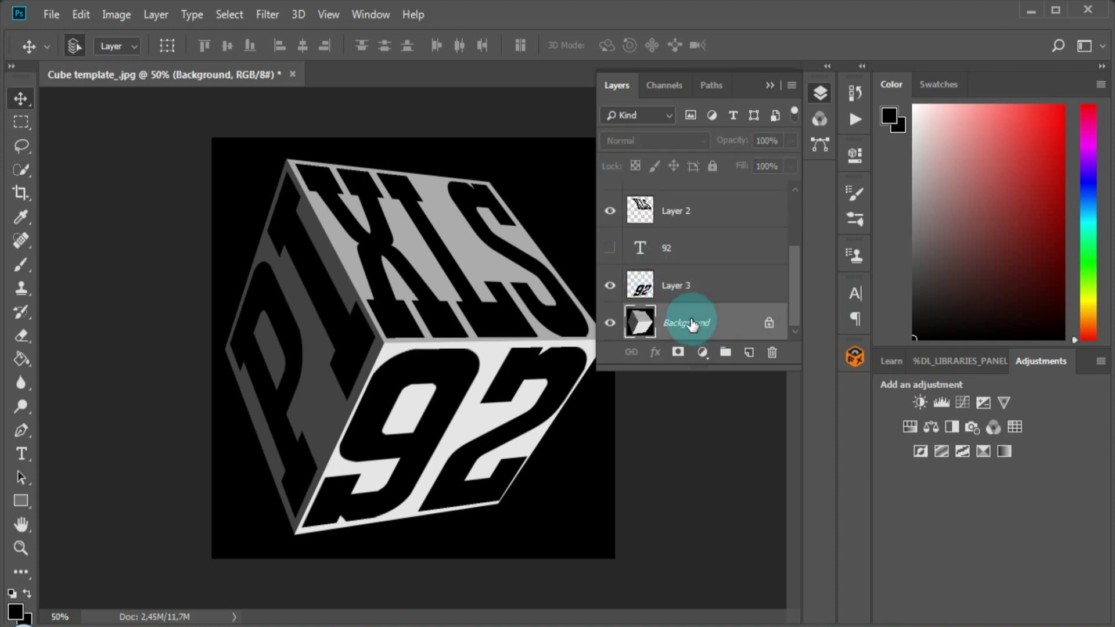
{"action": "left_click", "coordinate": [703, 353]}
{"action": "left_click", "coordinate": [772, 35]}
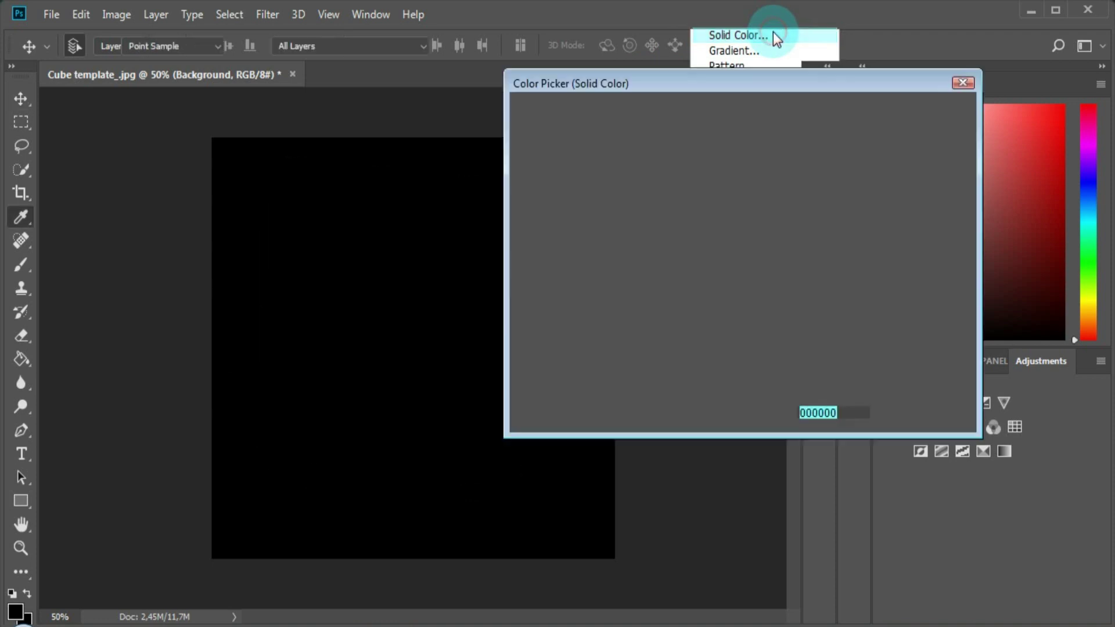
{"action": "left_click", "coordinate": [916, 114]}
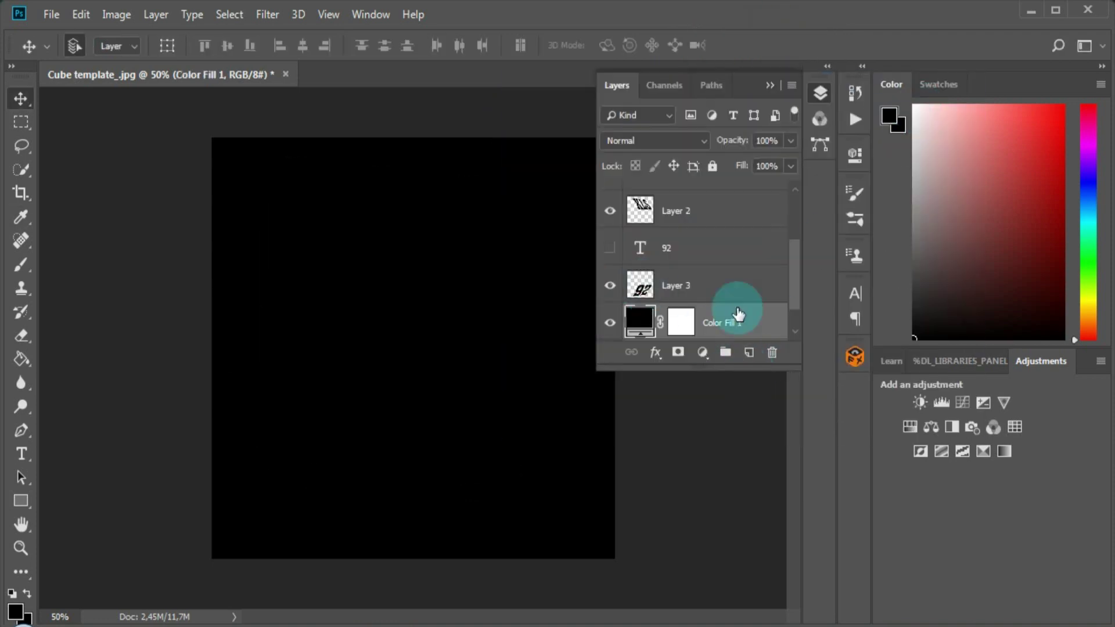
{"action": "scroll", "coordinate": [725, 302], "scroll_direction": "down", "scroll_amount": 1}
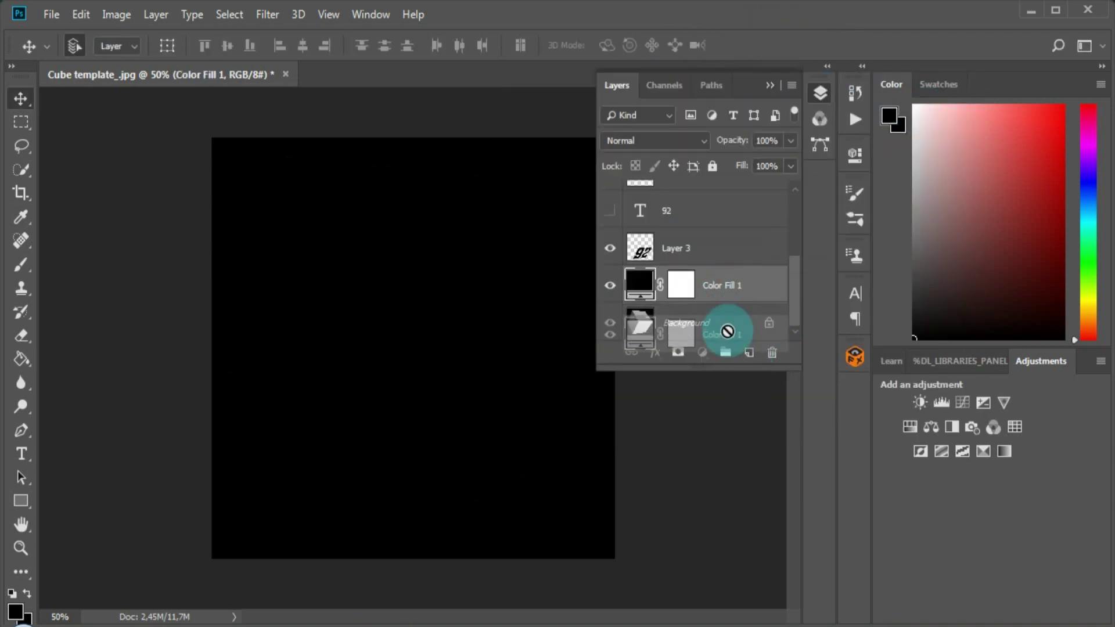
{"action": "left_click_drag", "start_coordinate": [733, 285], "coordinate": [723, 285]}
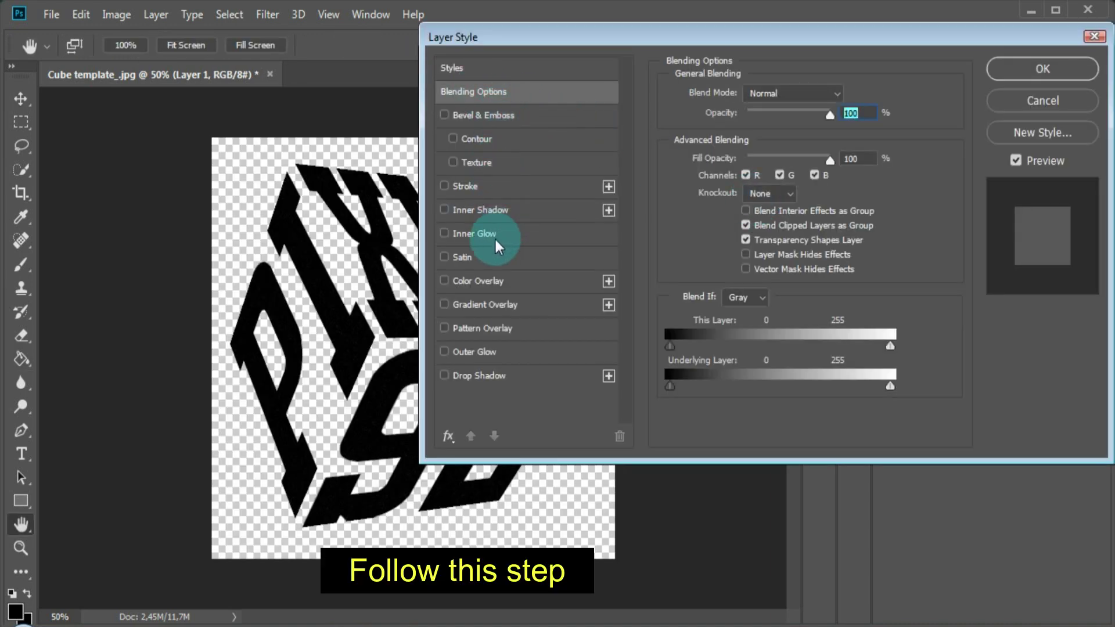
- Apply a yellow Color Overlay style to Layer 1's PI lettering
{"action": "left_click", "coordinate": [478, 281]}
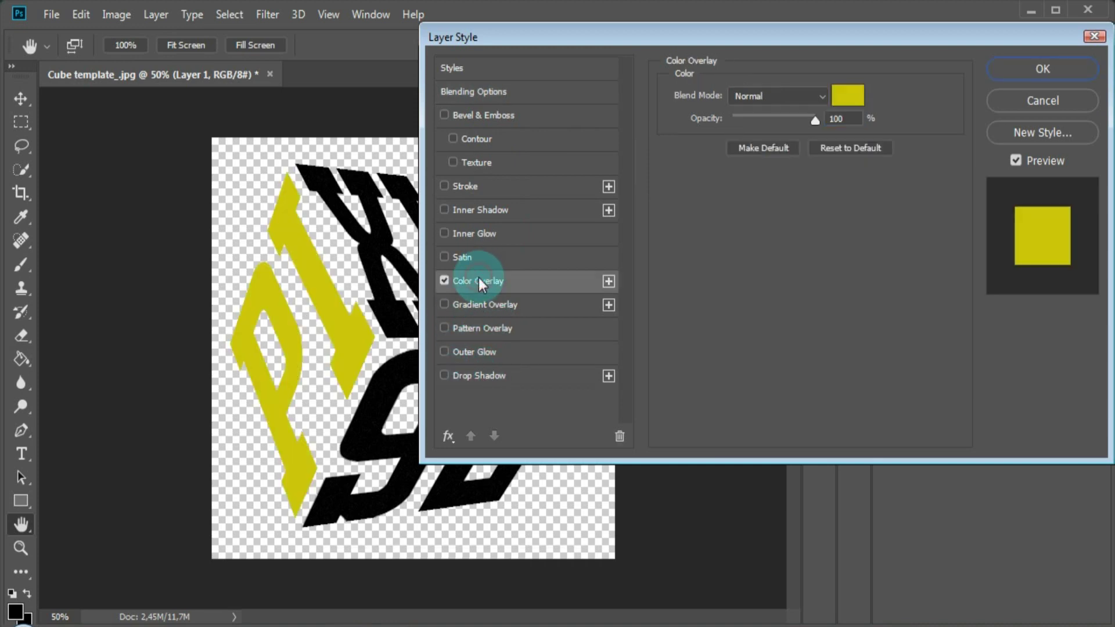
{"action": "left_click", "coordinate": [1053, 65]}
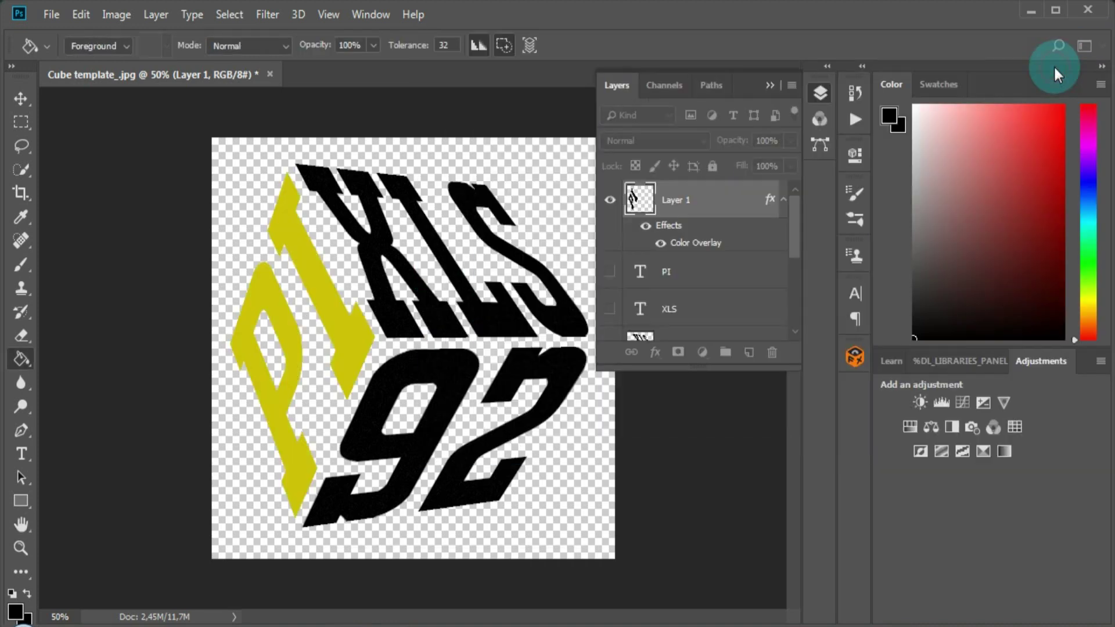
- Copy Layer 1's yellow overlay style and paste it onto Layer 3's 92 lettering
{"action": "right_click", "coordinate": [738, 208]}
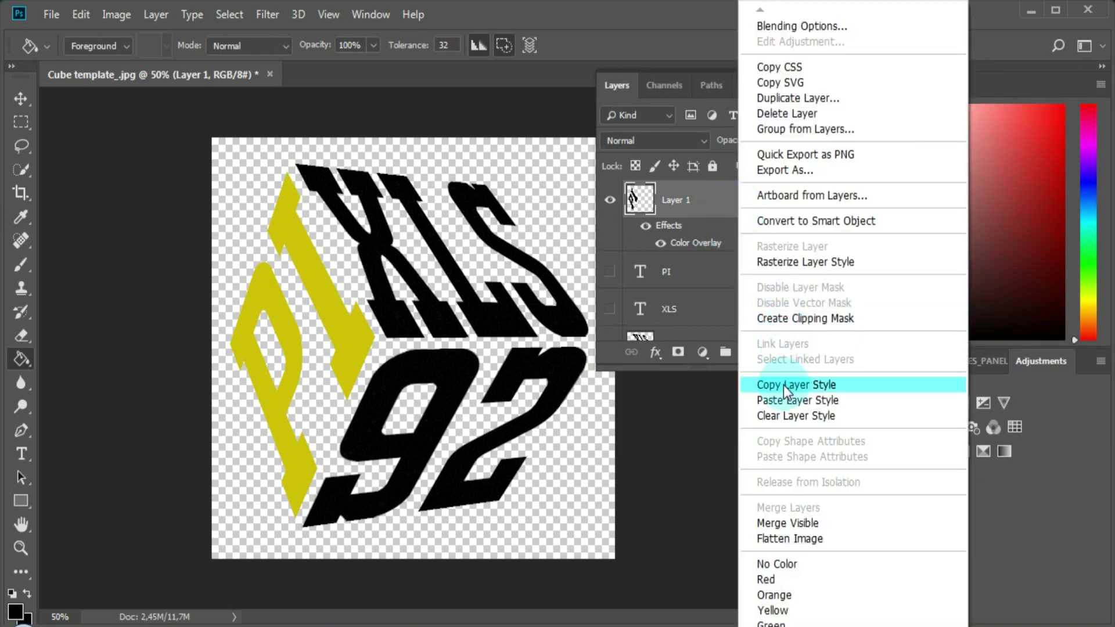
{"action": "left_click", "coordinate": [783, 385]}
{"action": "scroll", "coordinate": [704, 304], "scroll_direction": "down", "scroll_amount": 3}
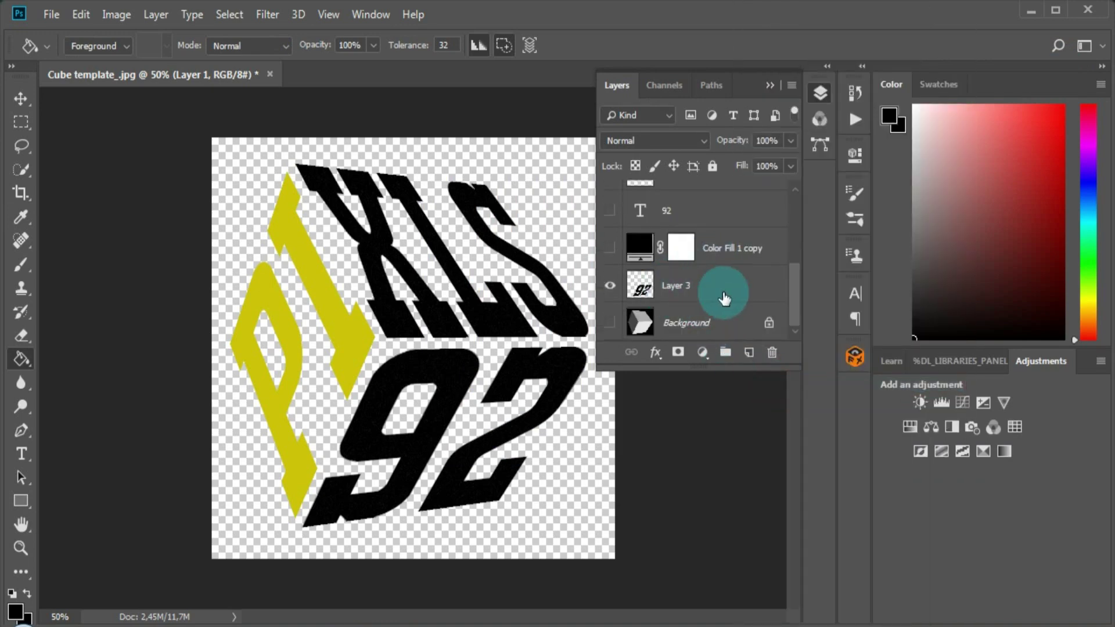
{"action": "scroll", "coordinate": [711, 273], "scroll_direction": "up", "scroll_amount": 3}
{"action": "scroll", "coordinate": [701, 252], "scroll_direction": "down", "scroll_amount": 3}
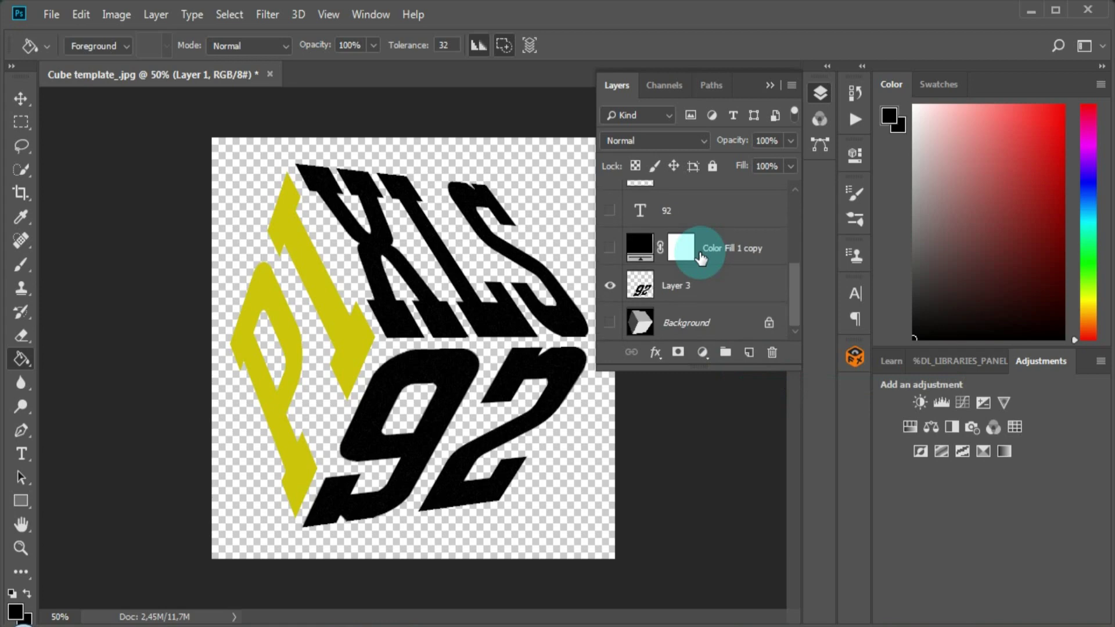
{"action": "left_click", "coordinate": [746, 293]}
{"action": "right_click", "coordinate": [740, 287]}
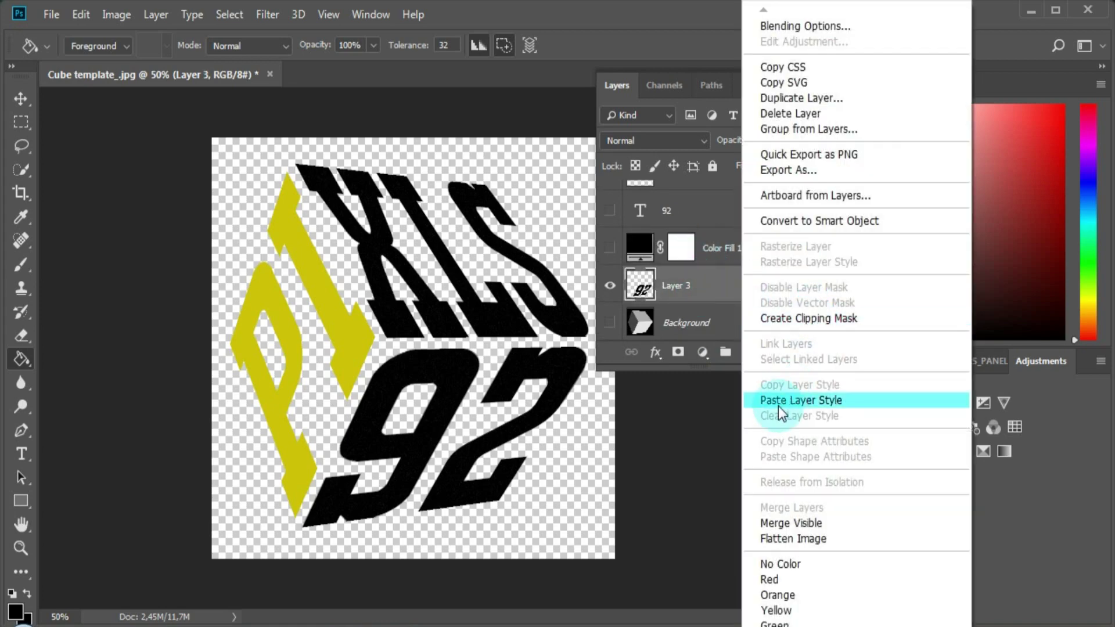
{"action": "left_click", "coordinate": [778, 406]}
- Paste the yellow overlay style onto Layer 2's XLS lettering
{"action": "scroll", "coordinate": [677, 313], "scroll_direction": "up", "scroll_amount": 3}
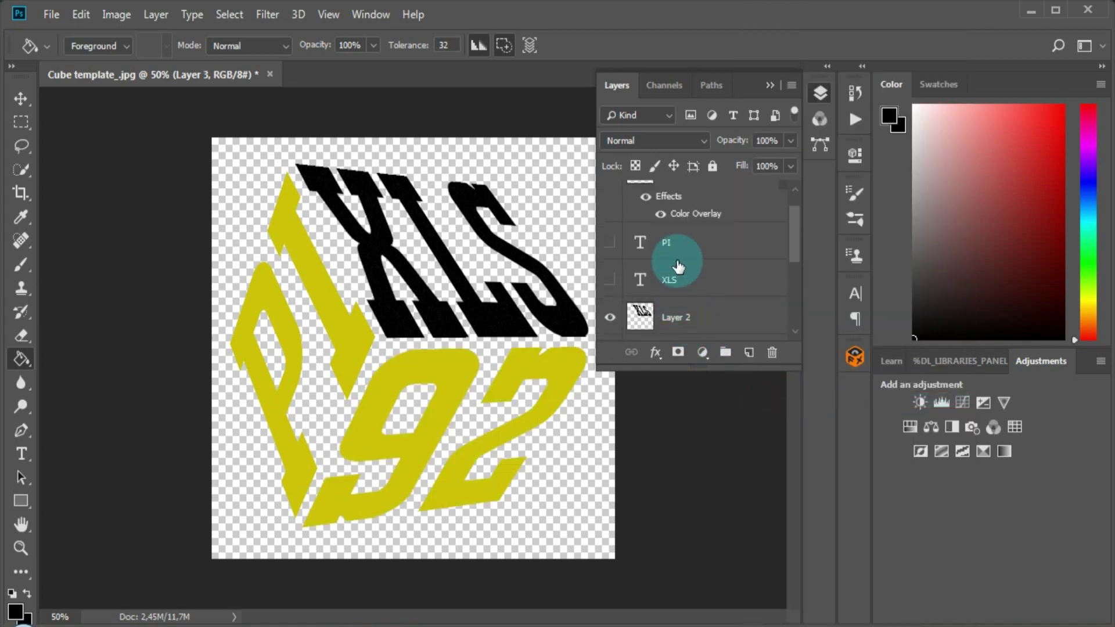
{"action": "scroll", "coordinate": [688, 287], "scroll_direction": "up", "scroll_amount": 1}
{"action": "scroll", "coordinate": [688, 291], "scroll_direction": "down", "scroll_amount": 4}
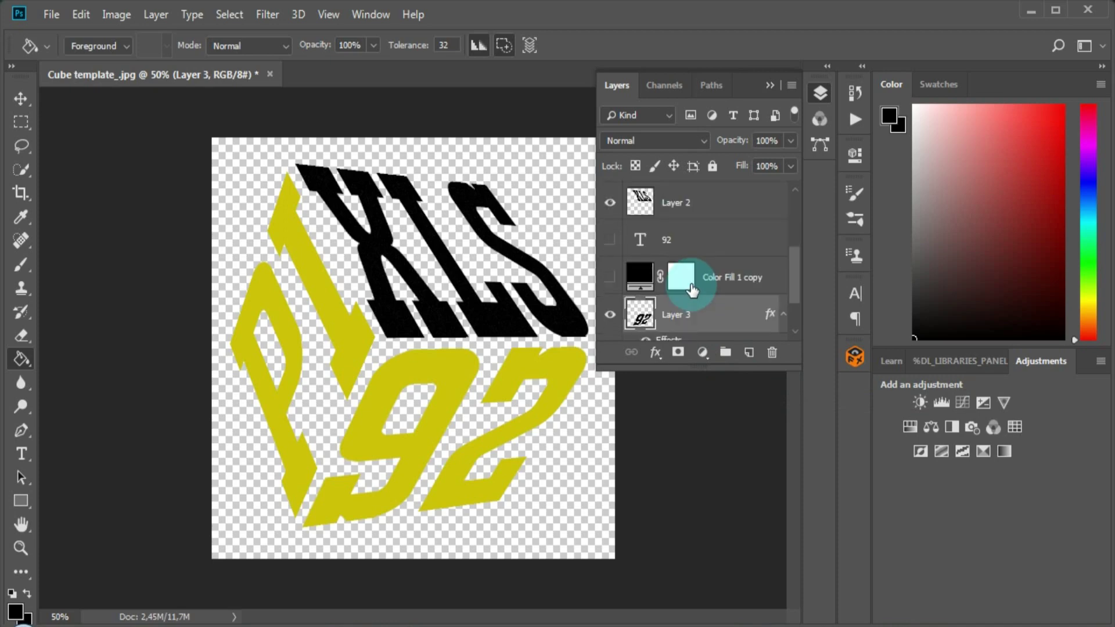
{"action": "scroll", "coordinate": [704, 220], "scroll_direction": "up", "scroll_amount": 2}
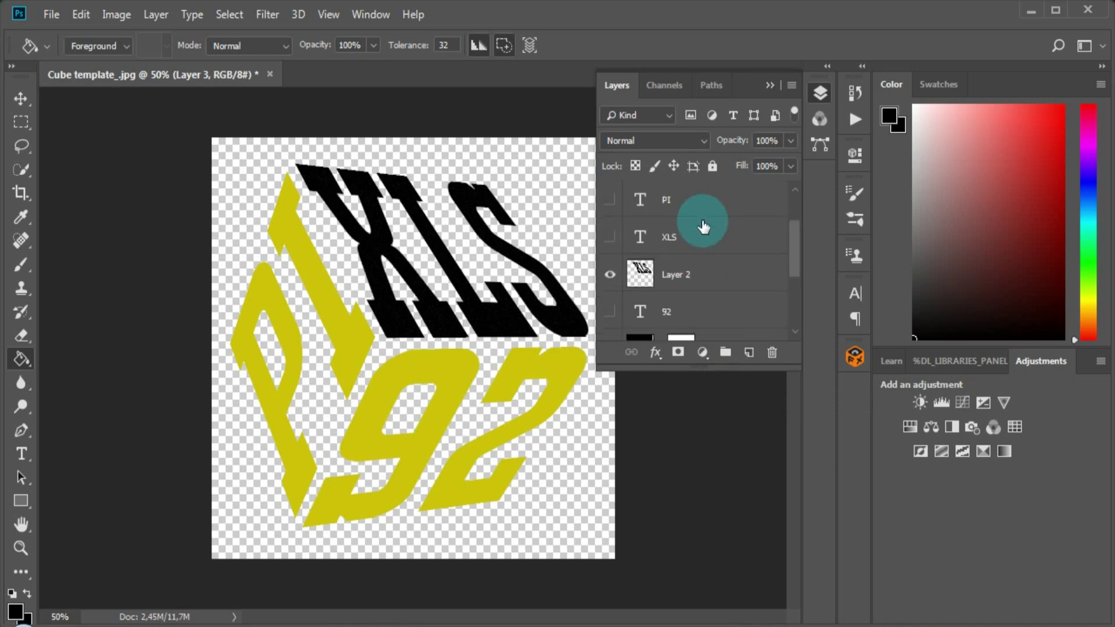
{"action": "left_click", "coordinate": [733, 277]}
{"action": "right_click", "coordinate": [731, 277]}
{"action": "left_click", "coordinate": [761, 401]}
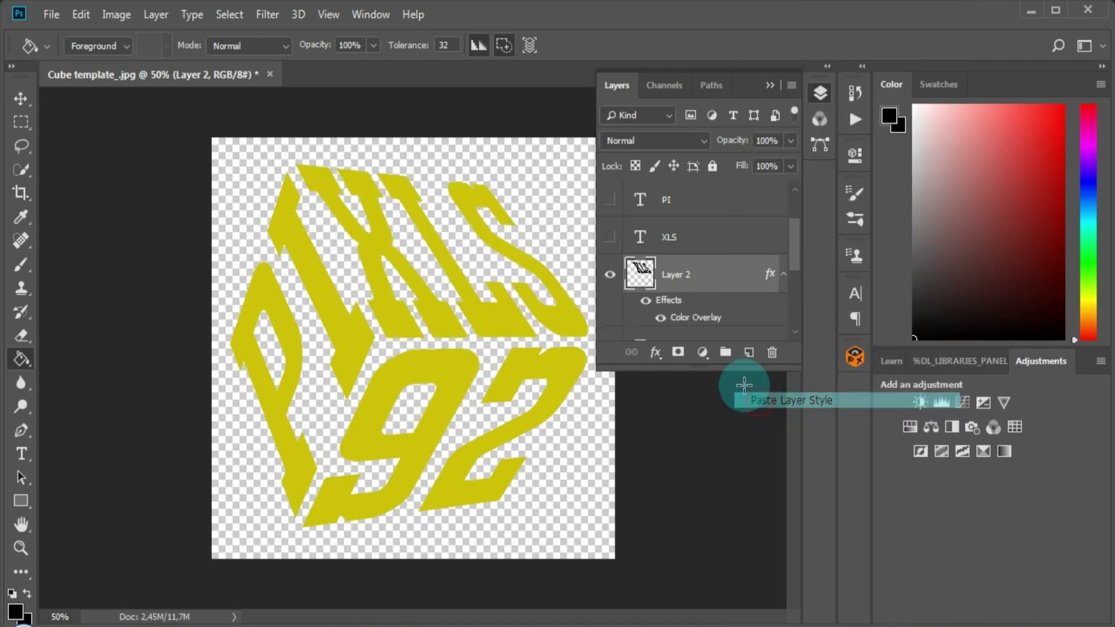
- Move Color Fill 1 copy below Layer 3 and make the black fill visible
{"action": "scroll", "coordinate": [720, 325], "scroll_direction": "down", "scroll_amount": 3}
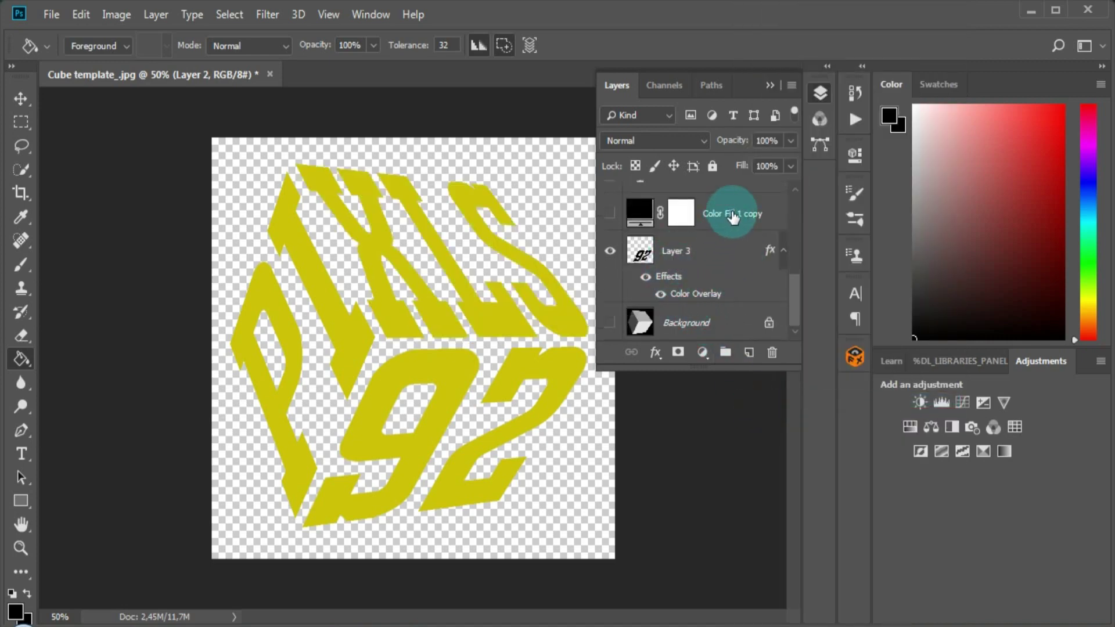
{"action": "left_click_drag", "start_coordinate": [729, 215], "coordinate": [730, 307]}
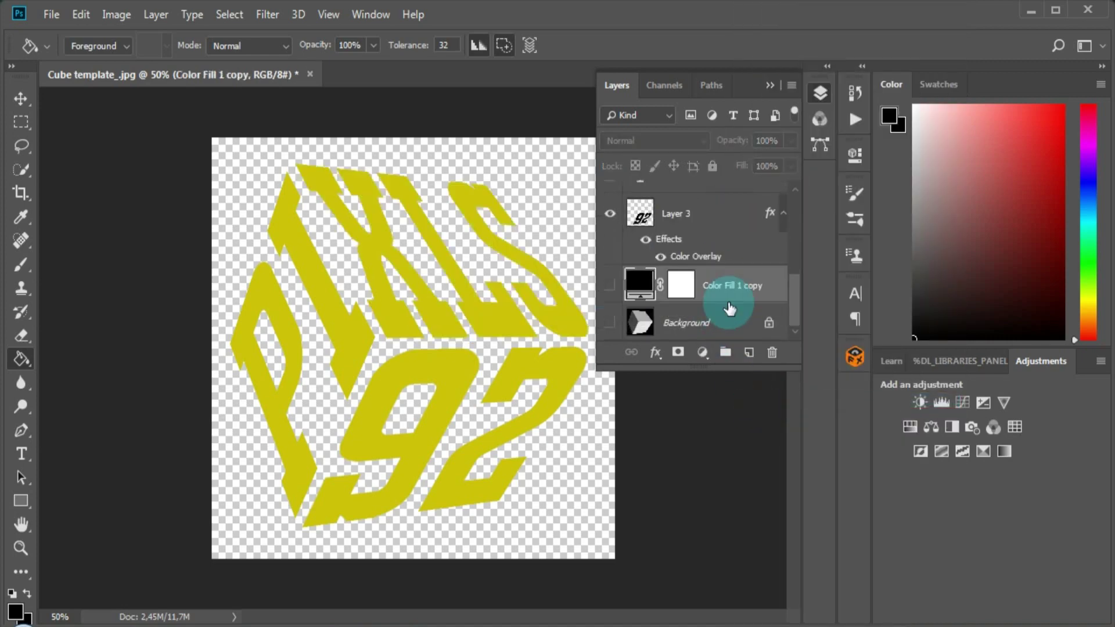
{"action": "left_click", "coordinate": [611, 288]}
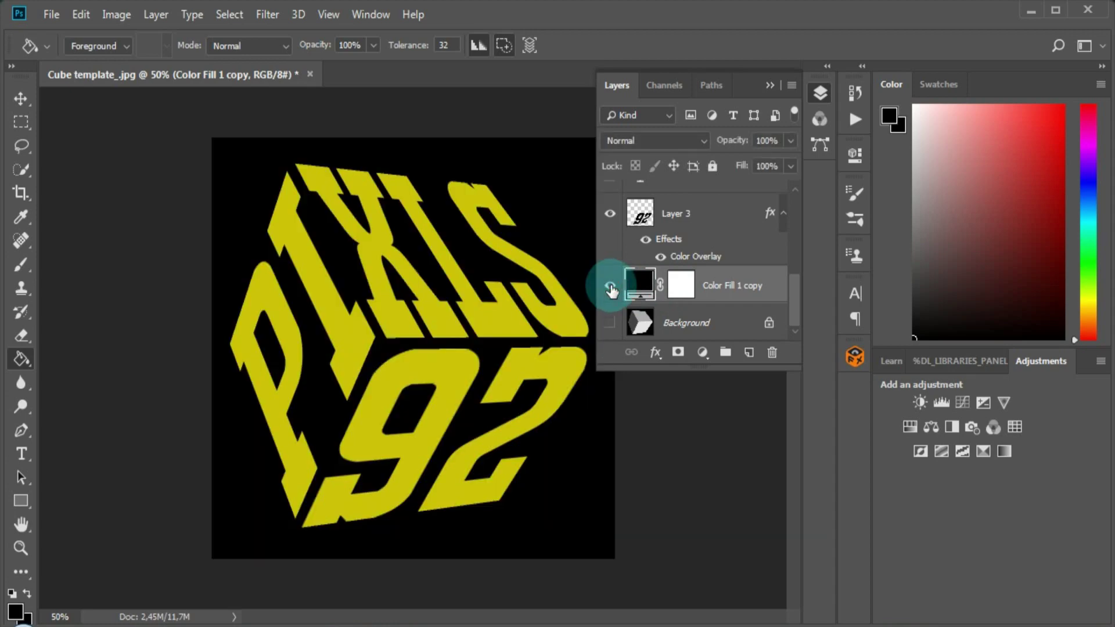
{"action": "left_click", "coordinate": [768, 85]}
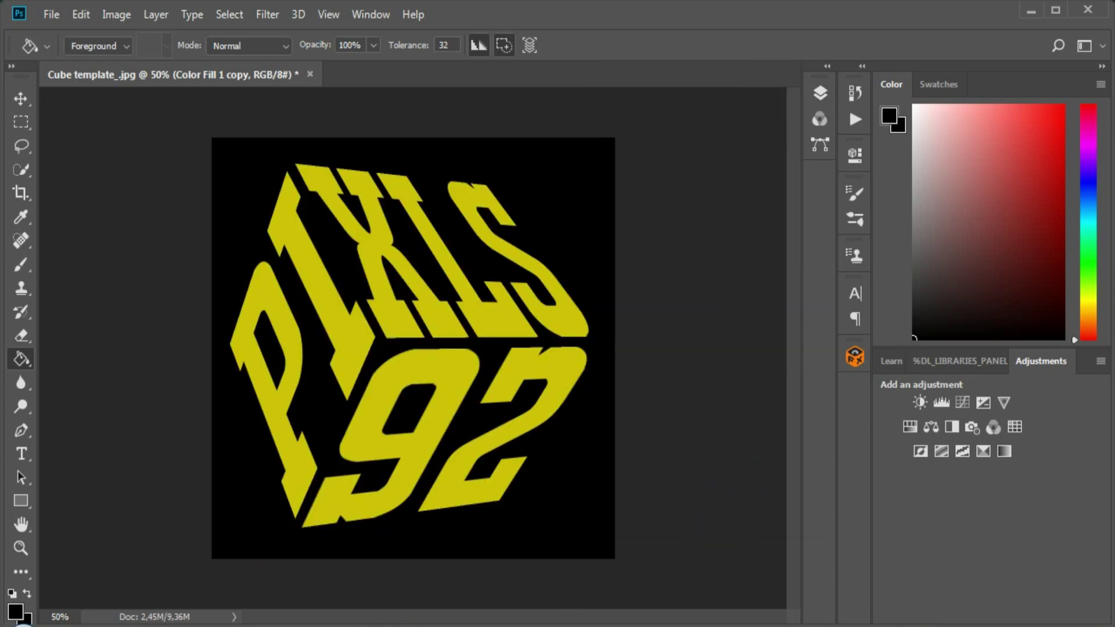